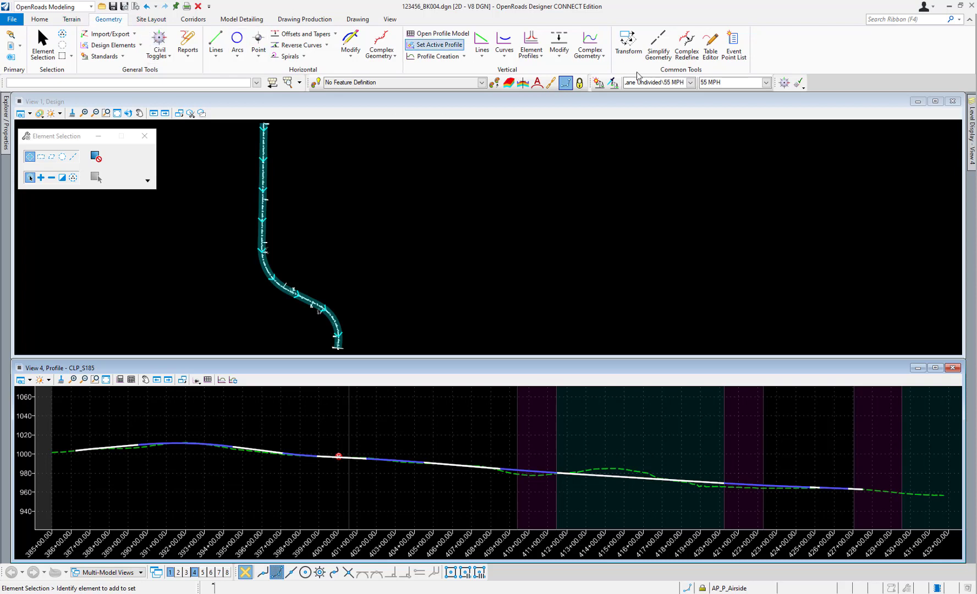
# Open the horizontal alignment CLP_S185 in the Table Editor.
pyautogui.click(711, 53)
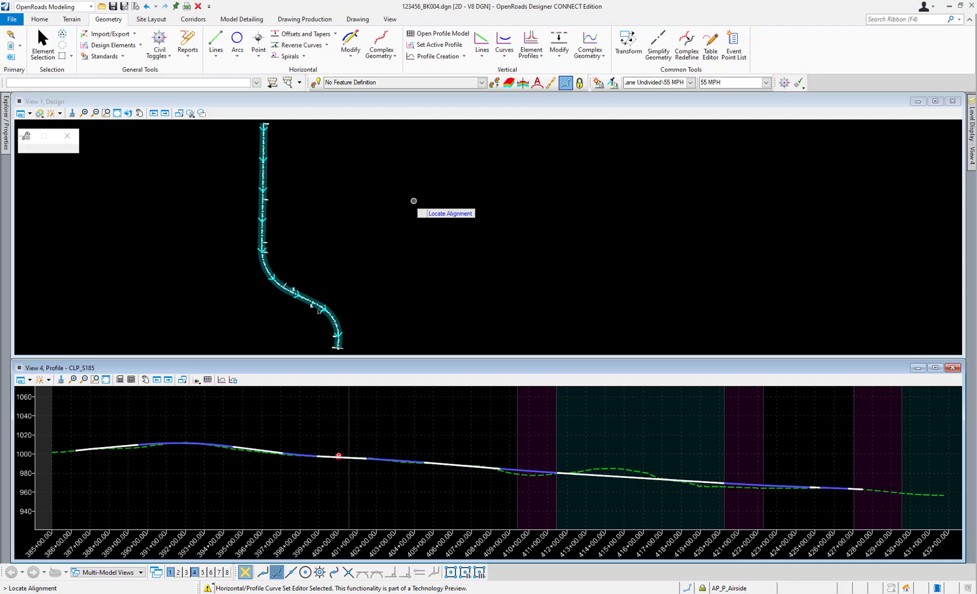
pyautogui.click(263, 207)
pyautogui.click(263, 216)
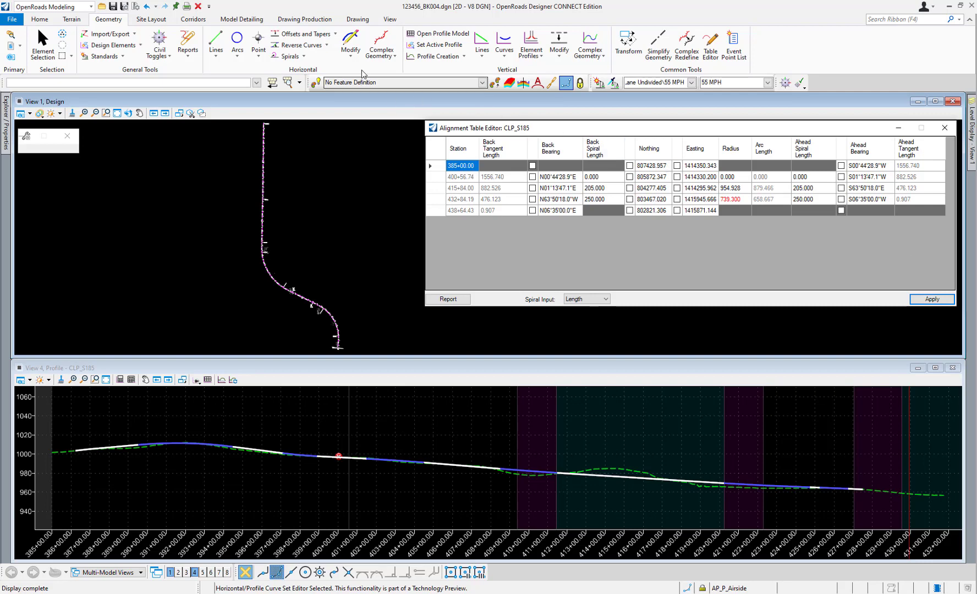
# Load the CLP_S185 alignment into Geometry Builder Edit alongside its alignment table.
pyautogui.click(351, 48)
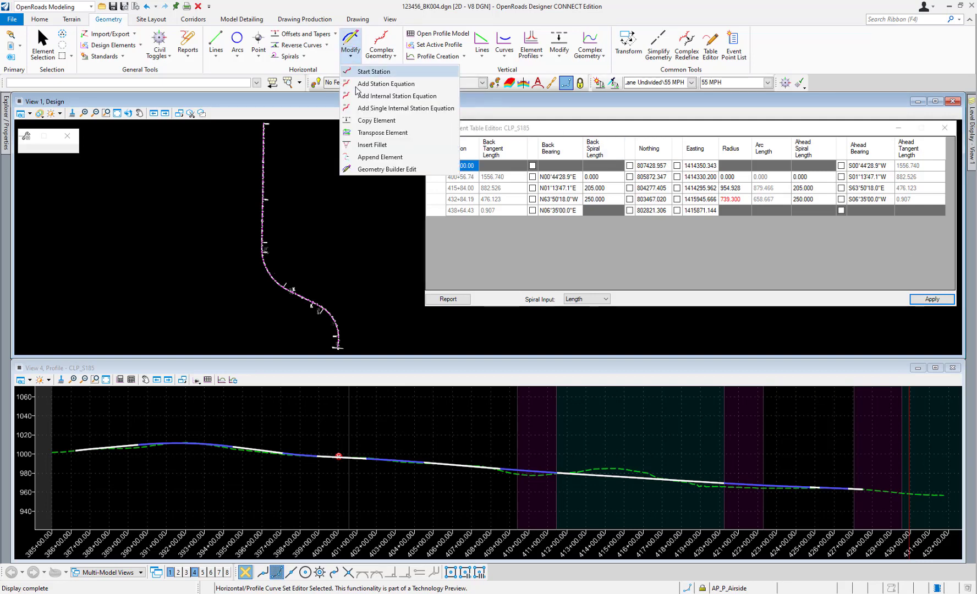
pyautogui.click(380, 169)
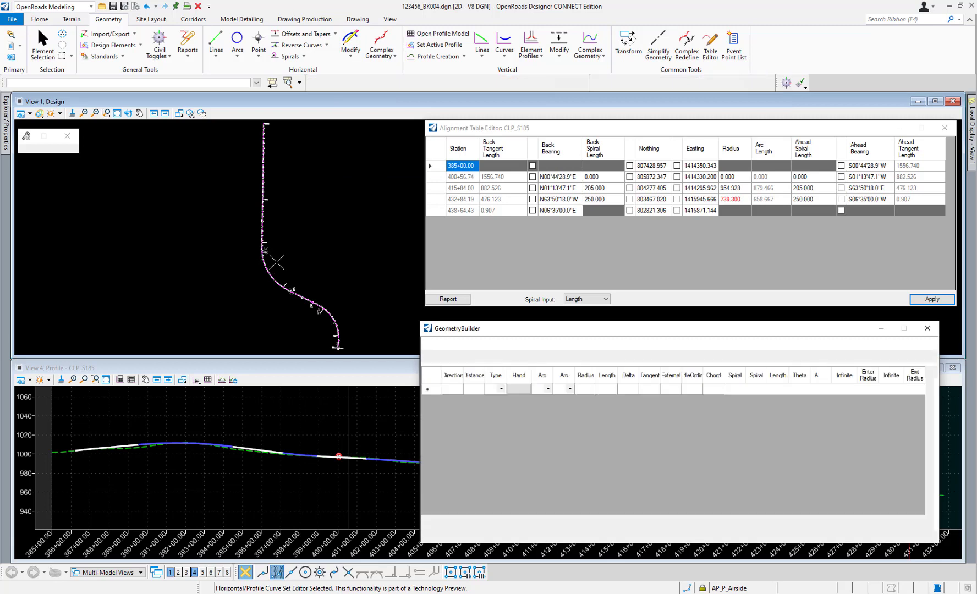
pyautogui.click(331, 322)
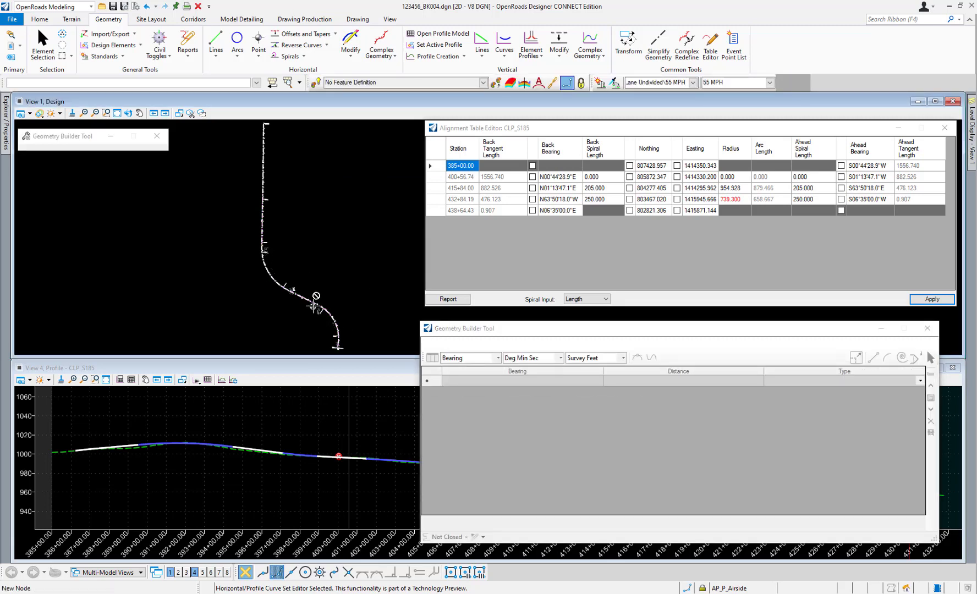
pyautogui.click(353, 275)
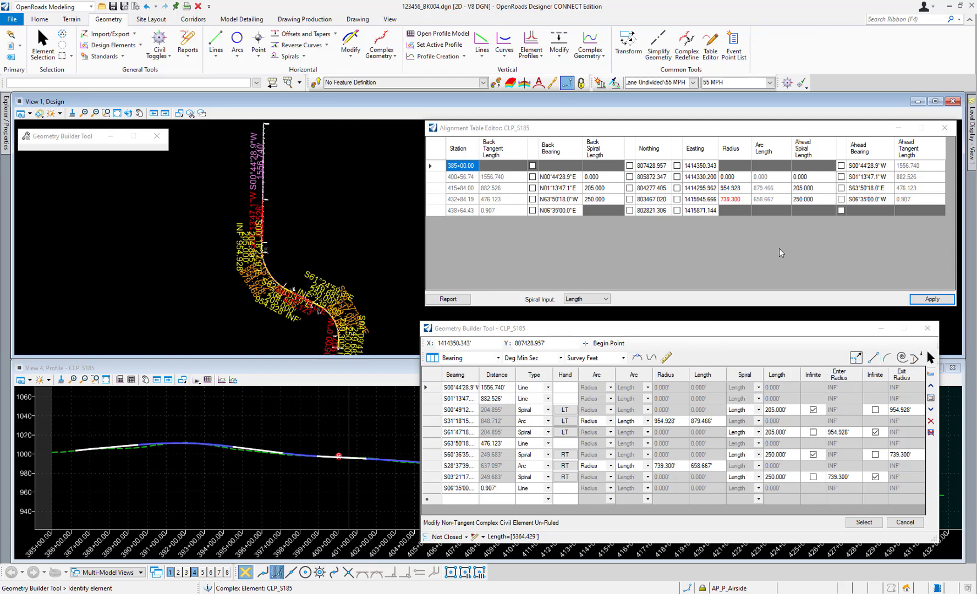
# Check the insert and delete options for the station 415+84.00 row, and close the Geometry Builder and the alignment table.
pyautogui.rightClick(545, 189)
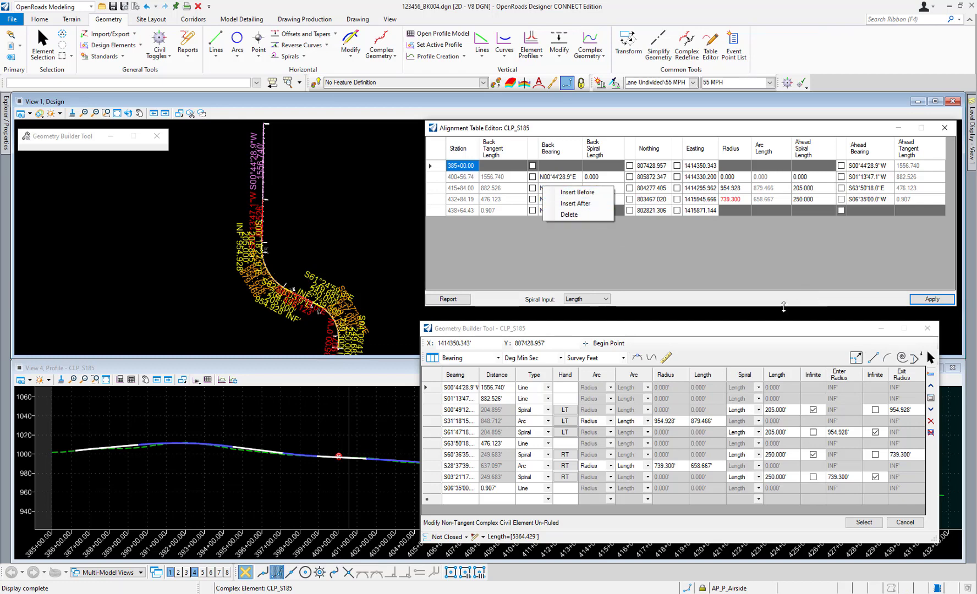
pyautogui.click(749, 342)
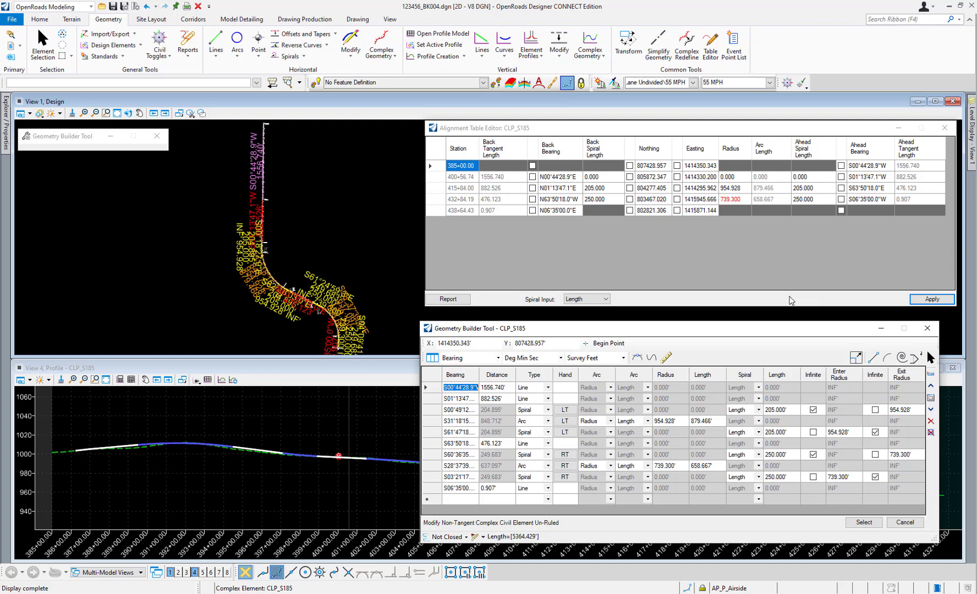
pyautogui.click(782, 129)
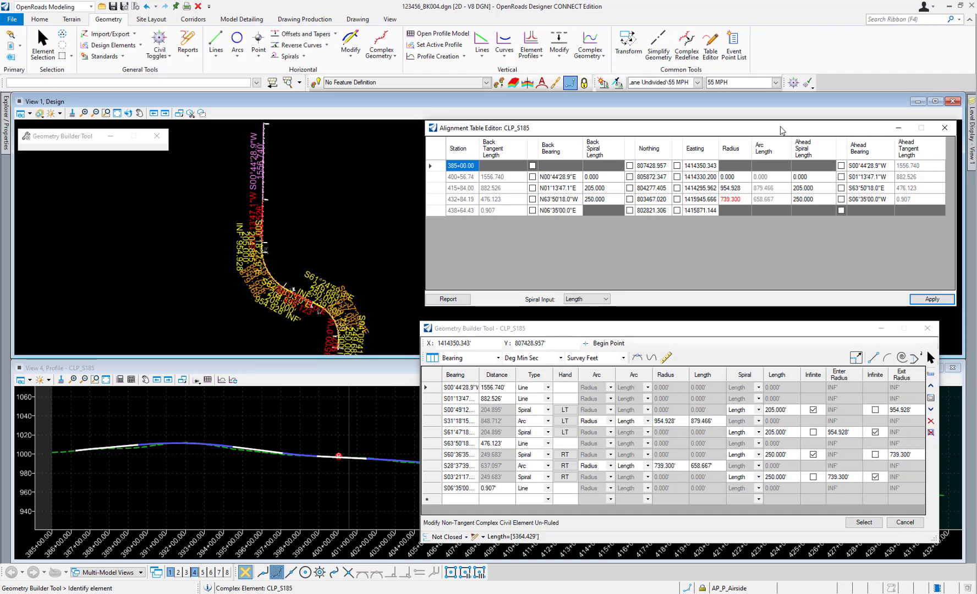
pyautogui.click(927, 328)
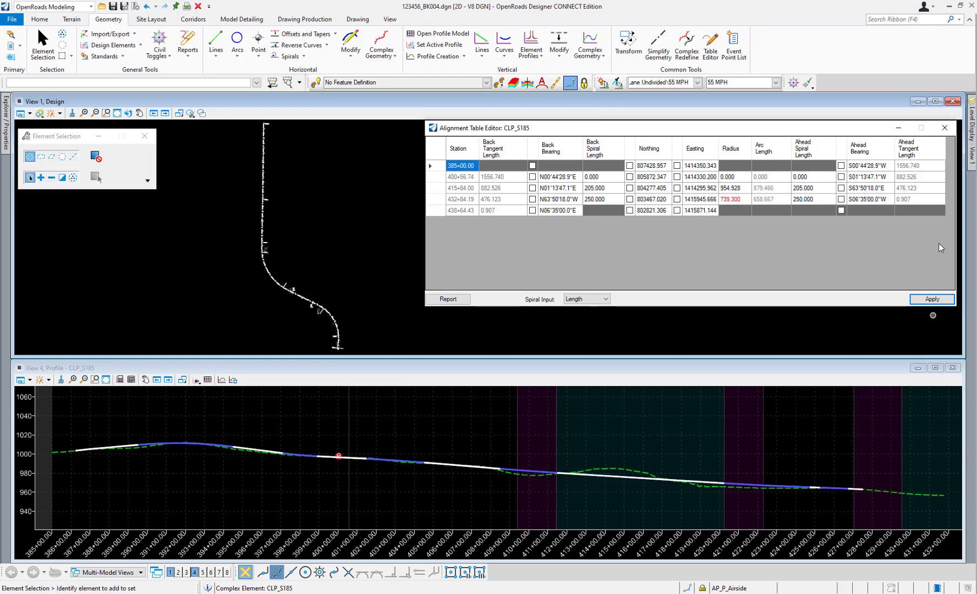
pyautogui.click(944, 130)
# Reopen CLP_S185 in the Table Editor and highlight the table rows at stations 400+56.74 and 415+84.00 in plan.
pyautogui.click(710, 45)
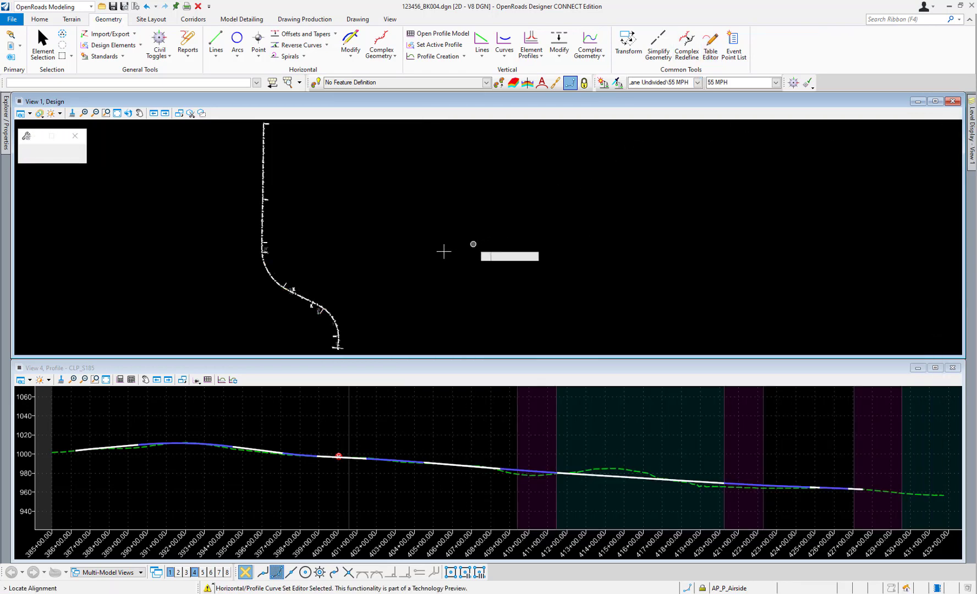
pyautogui.click(309, 303)
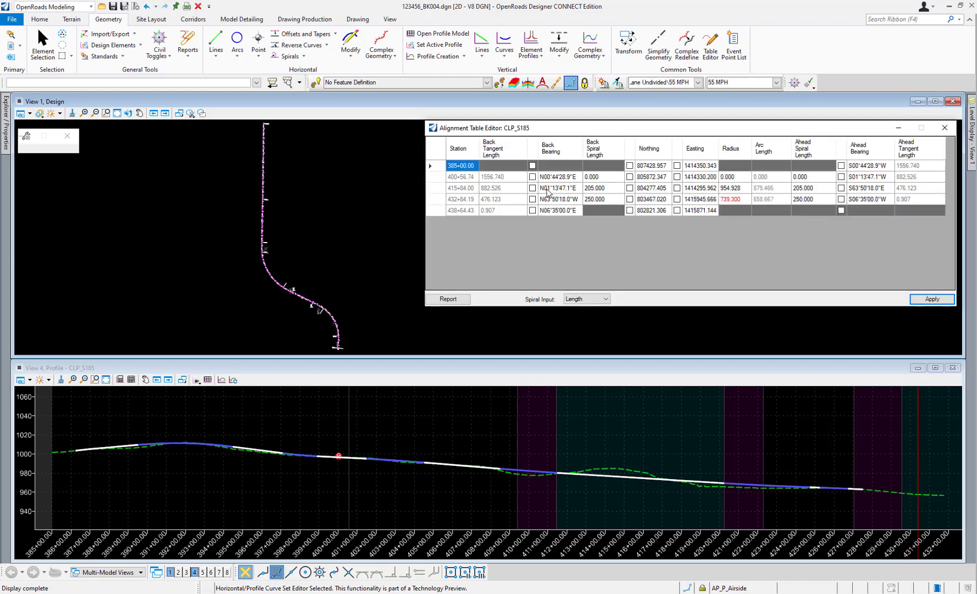
pyautogui.click(567, 177)
pyautogui.click(563, 188)
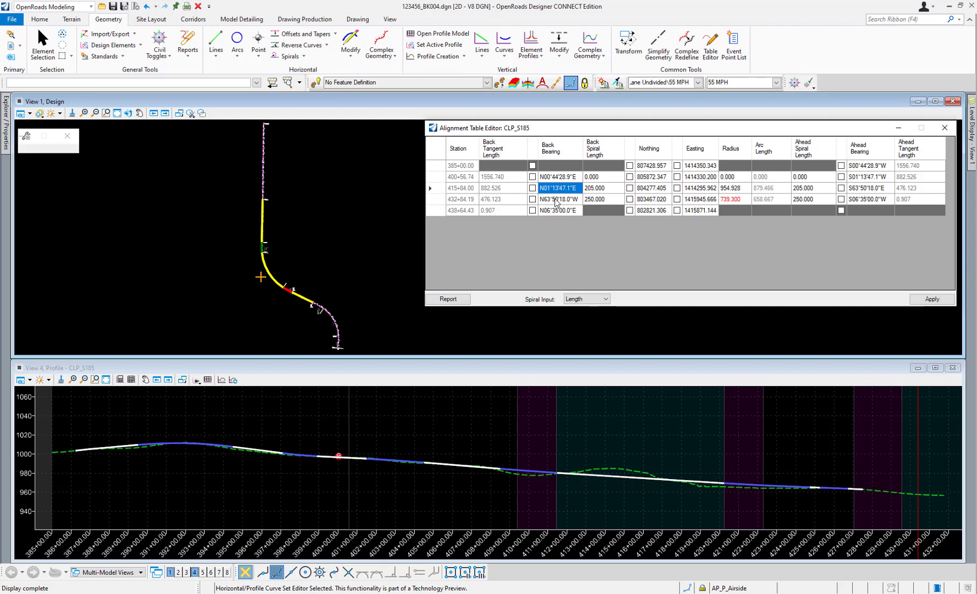
# Set both the back and ahead spiral lengths to 0 for the station 415+84.00 row.
pyautogui.click(607, 189)
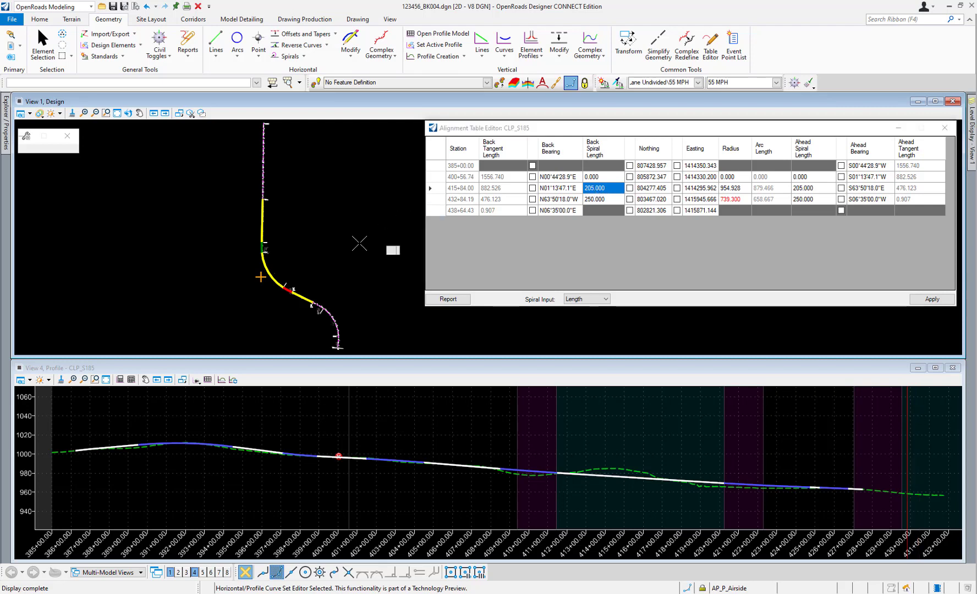
pyautogui.scroll(3, 262, 269)
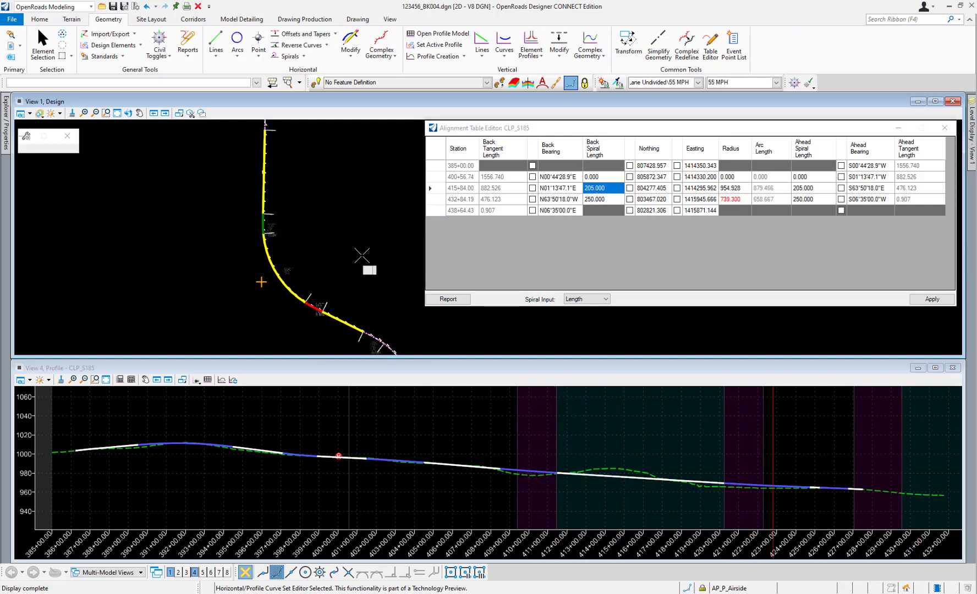
pyautogui.click(607, 189)
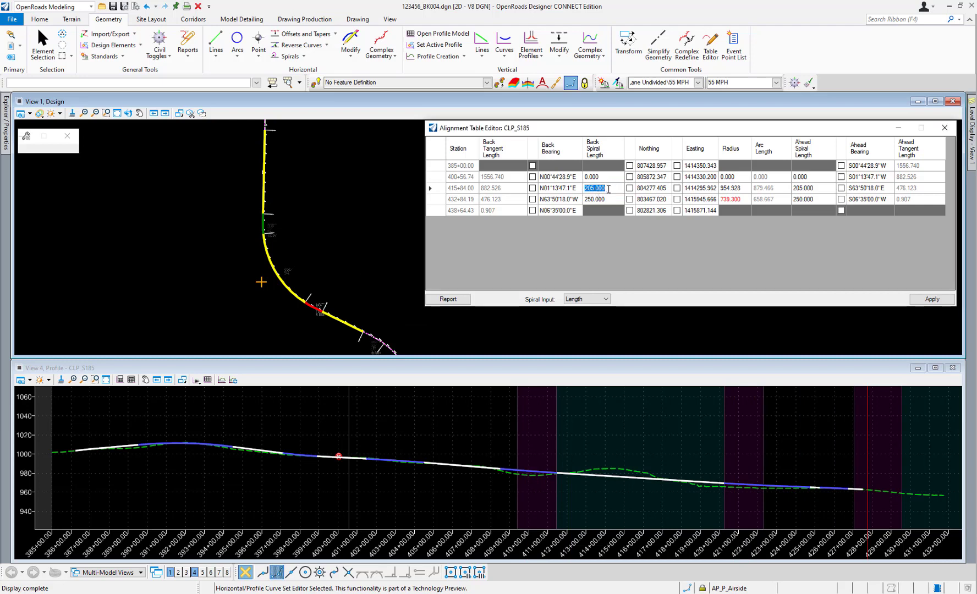
pyautogui.write('0')
pyautogui.click(805, 188)
pyautogui.write('0')
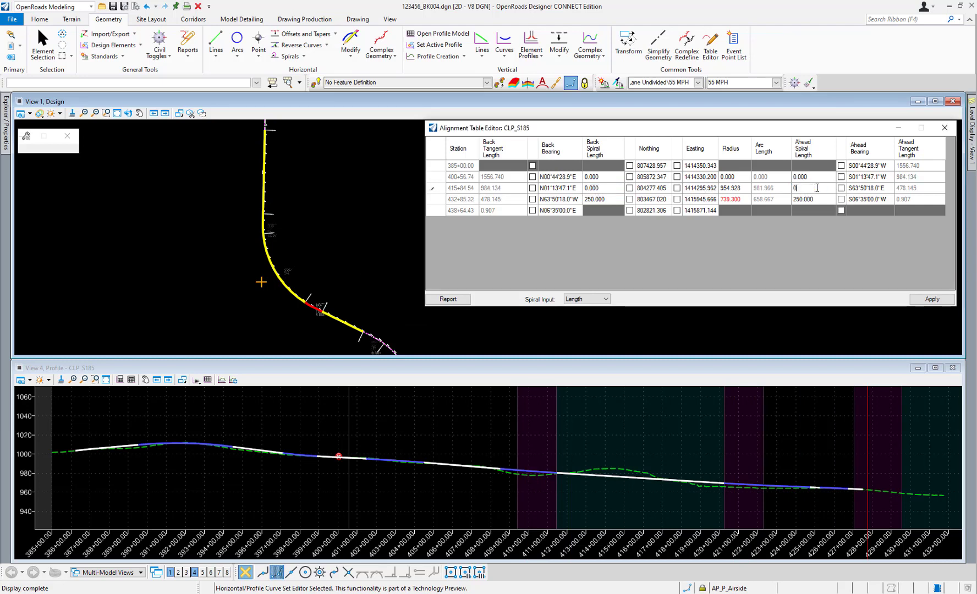
pyautogui.click(607, 190)
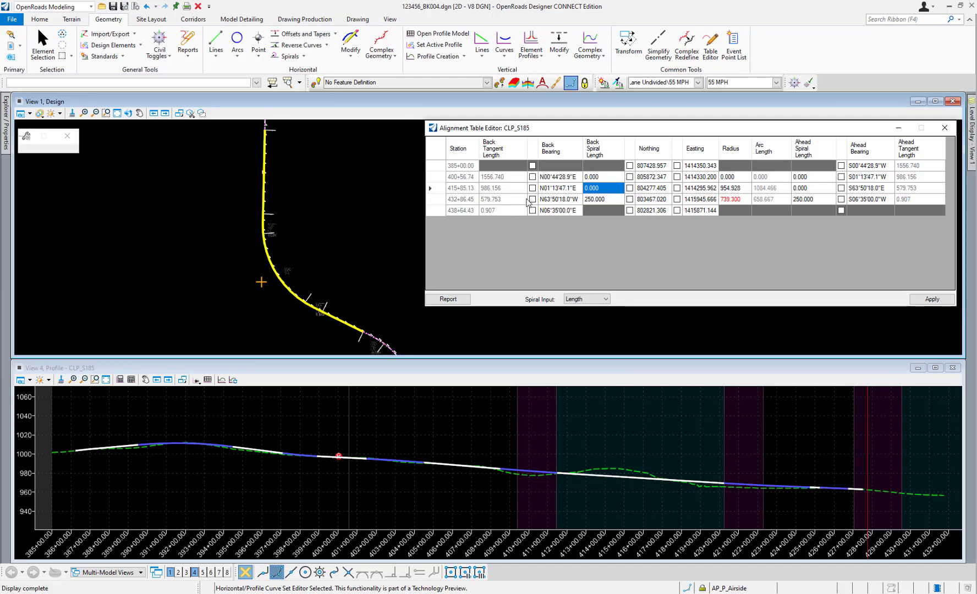
# Set the back bearings to N00°44'28.0"E in the 400+56.74 row and S01°13'48.0"W in the row below it.
pyautogui.click(550, 178)
pyautogui.click(568, 177)
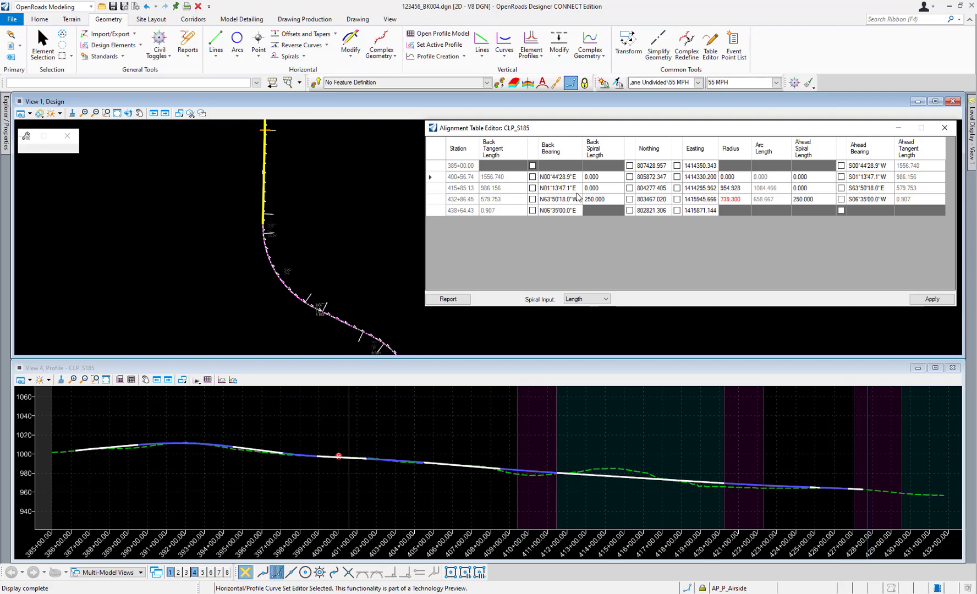
pyautogui.press('BackSpace')
pyautogui.click(569, 189)
pyautogui.click(569, 189)
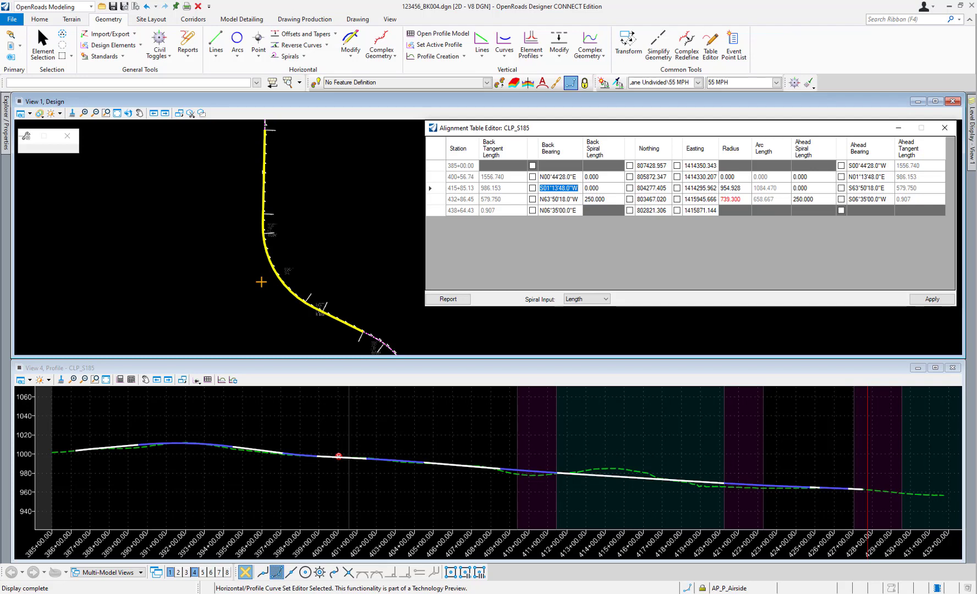
pyautogui.click(650, 189)
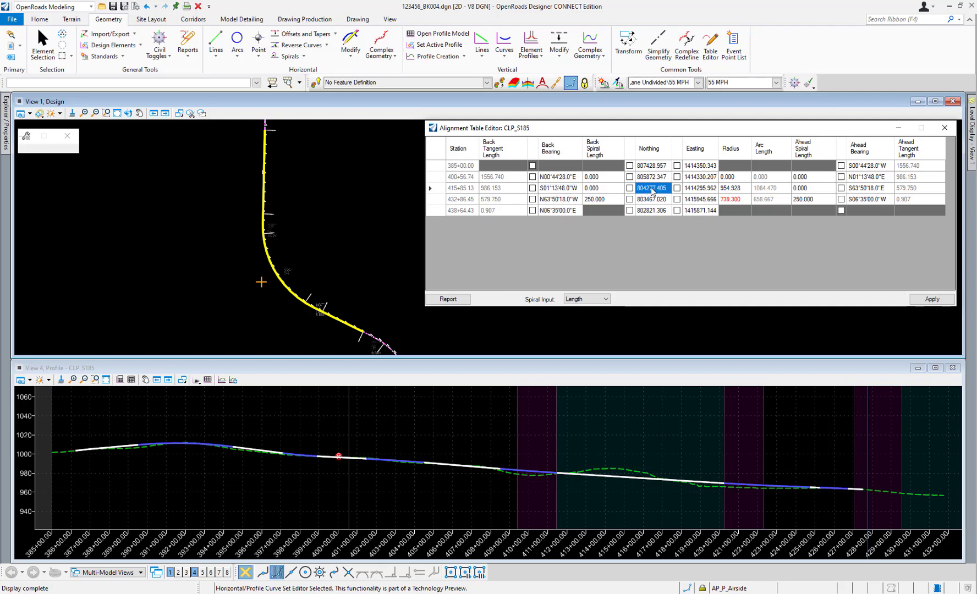
# Set the curve radius in the station 415+85.13 row to 1000.
pyautogui.click(735, 188)
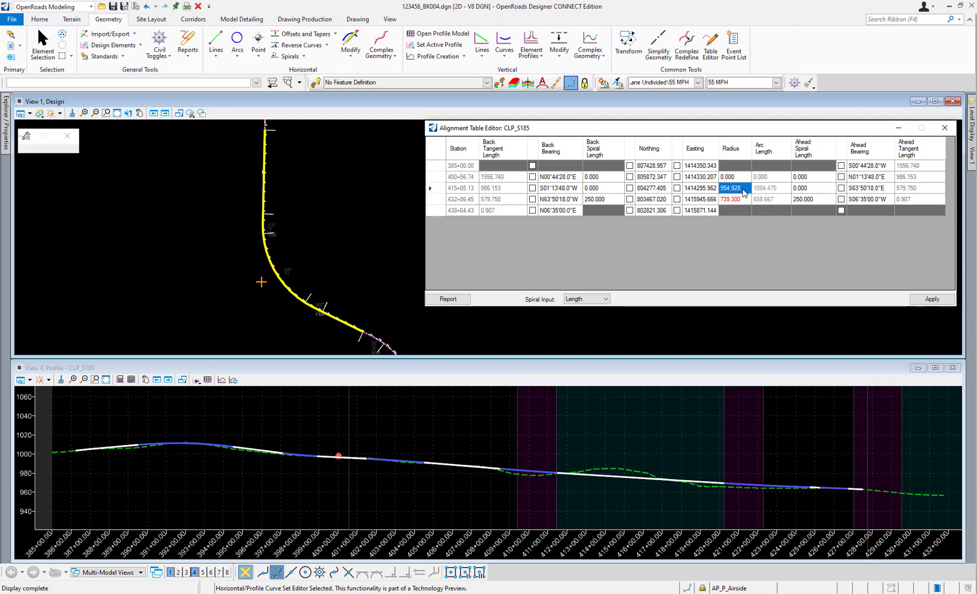
pyautogui.write('1000')
pyautogui.press('Tab')
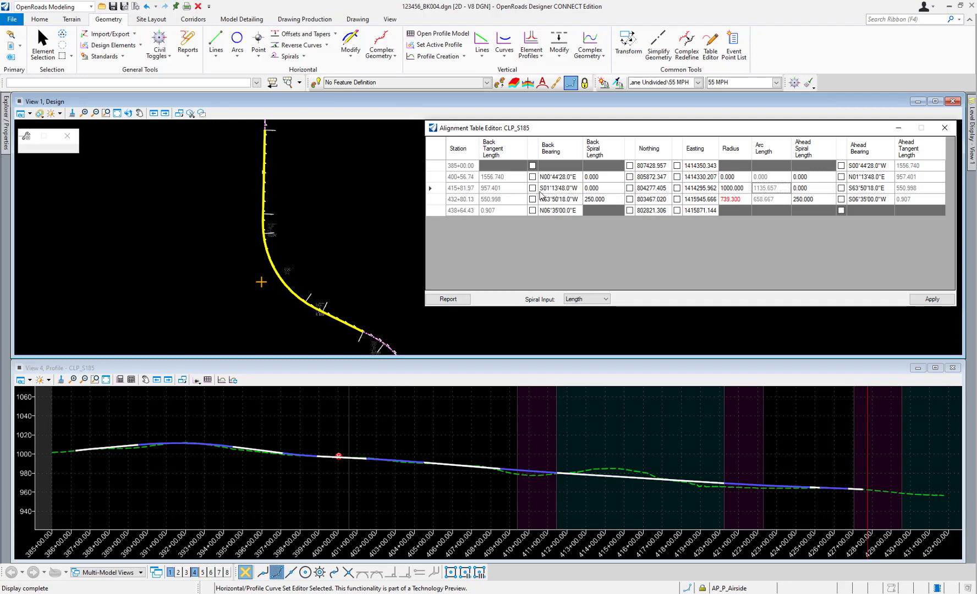
# Lock the back bearing, northing and easting in the station 415+81.97 row.
pyautogui.click(533, 191)
pyautogui.click(532, 188)
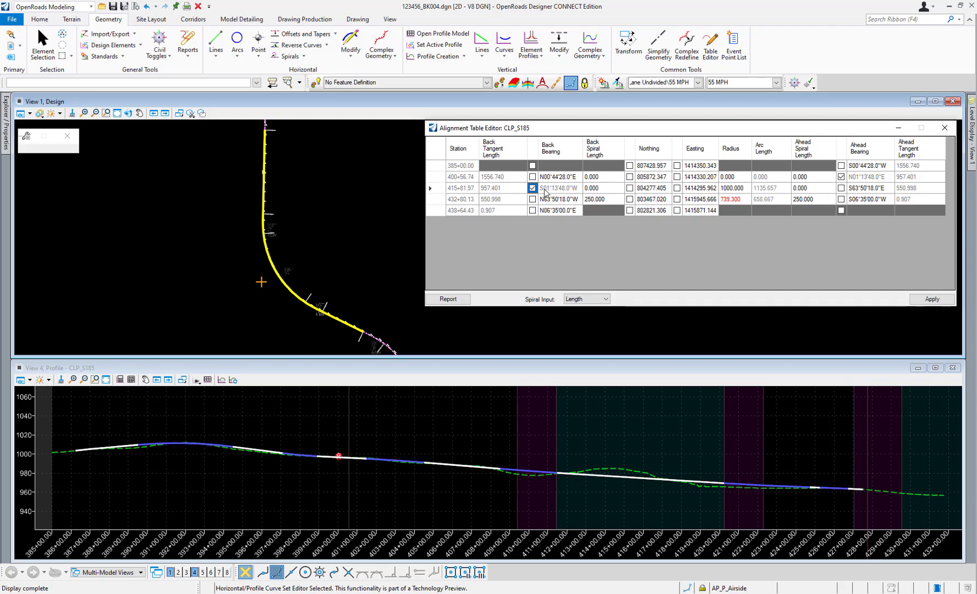
pyautogui.click(629, 188)
pyautogui.click(677, 188)
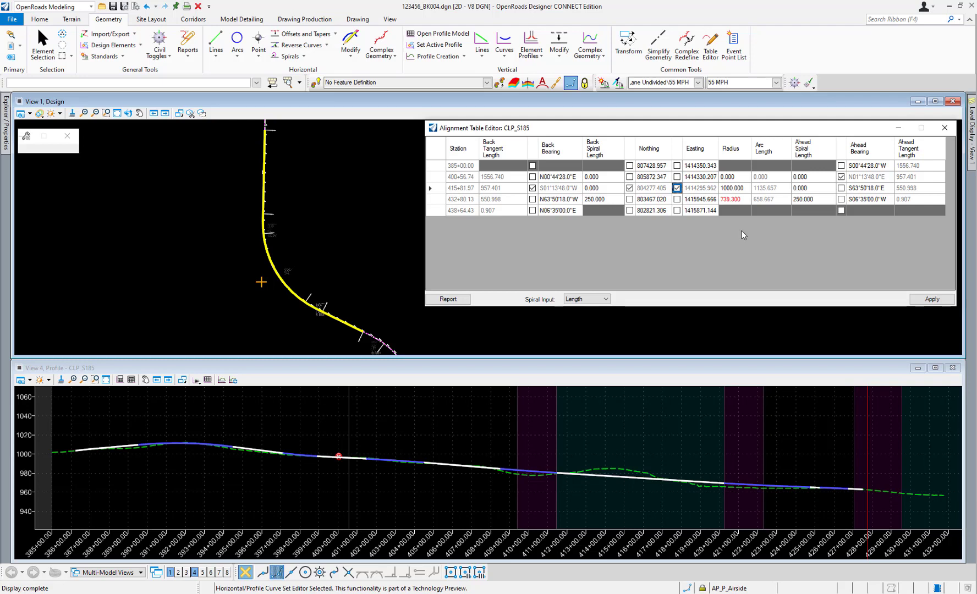
# Review the spiral input options with the 432+80.13 row selected, and apply the alignment edits before closing the table.
pyautogui.moveTo(741, 203)
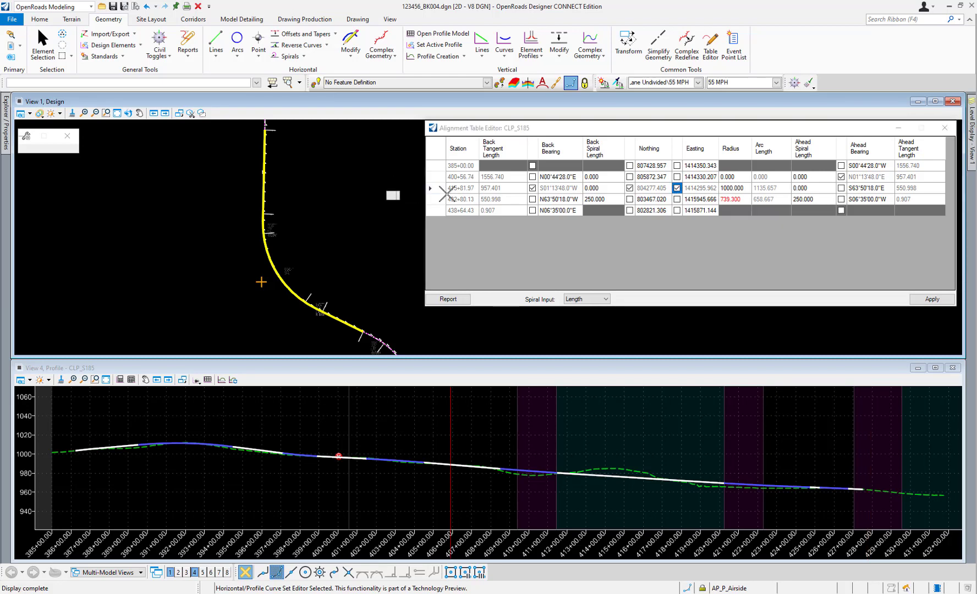
pyautogui.click(700, 199)
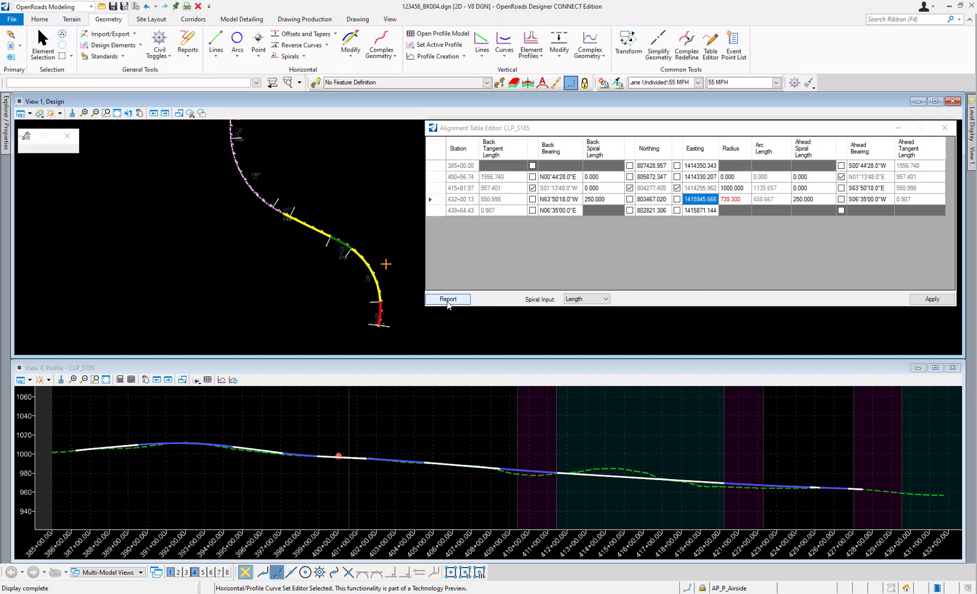
pyautogui.click(578, 303)
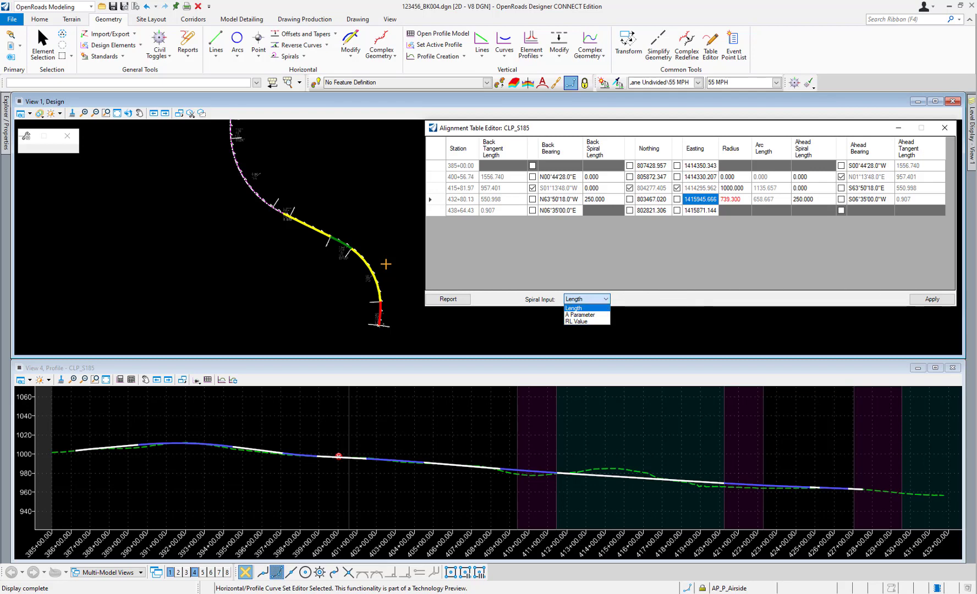
pyautogui.click(931, 298)
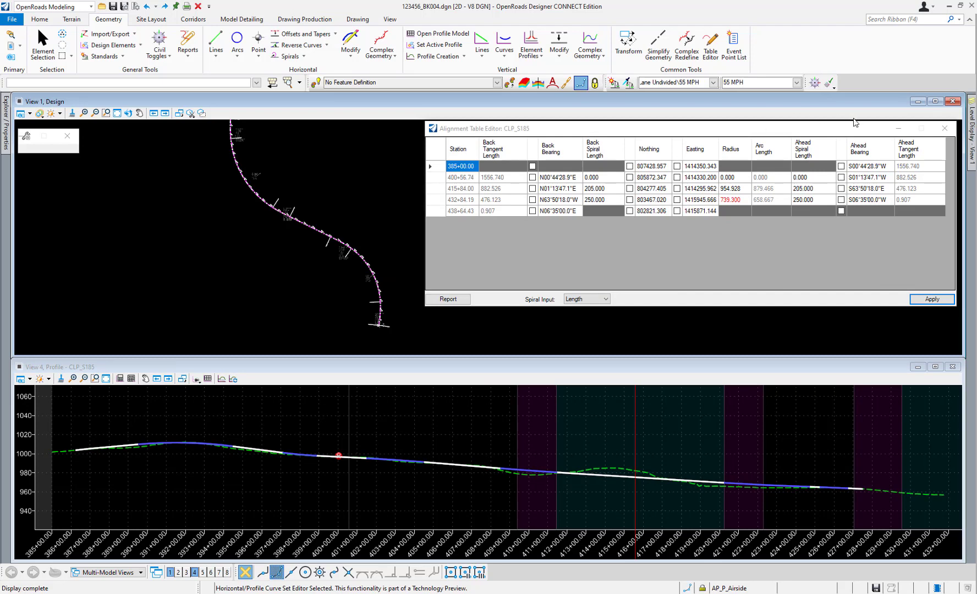
pyautogui.click(944, 128)
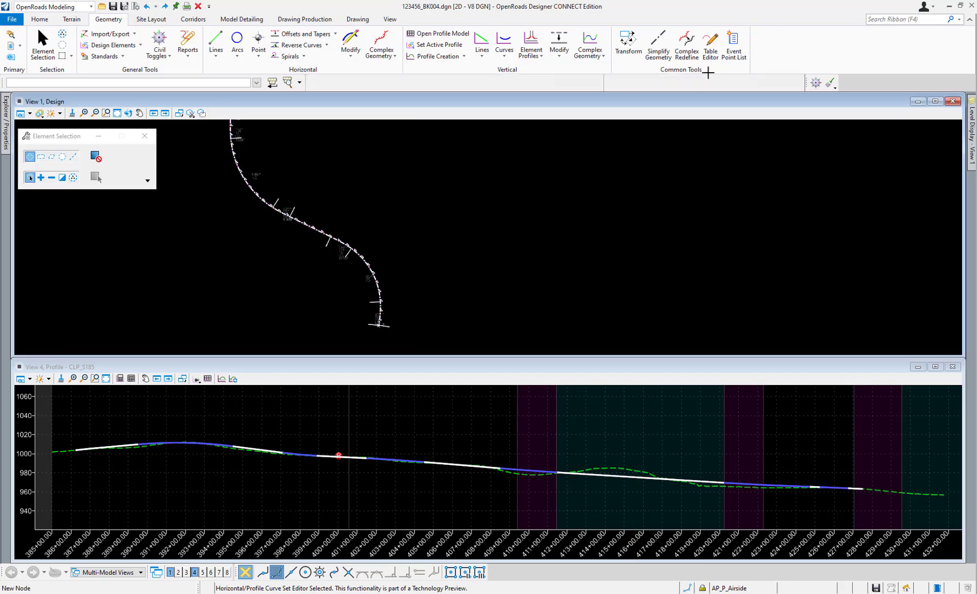
# Open the active profile CLP_21 in the Table Editor and highlight its rows at stations 392+00.00, 398+00.00 and 403+00.00.
pyautogui.click(710, 44)
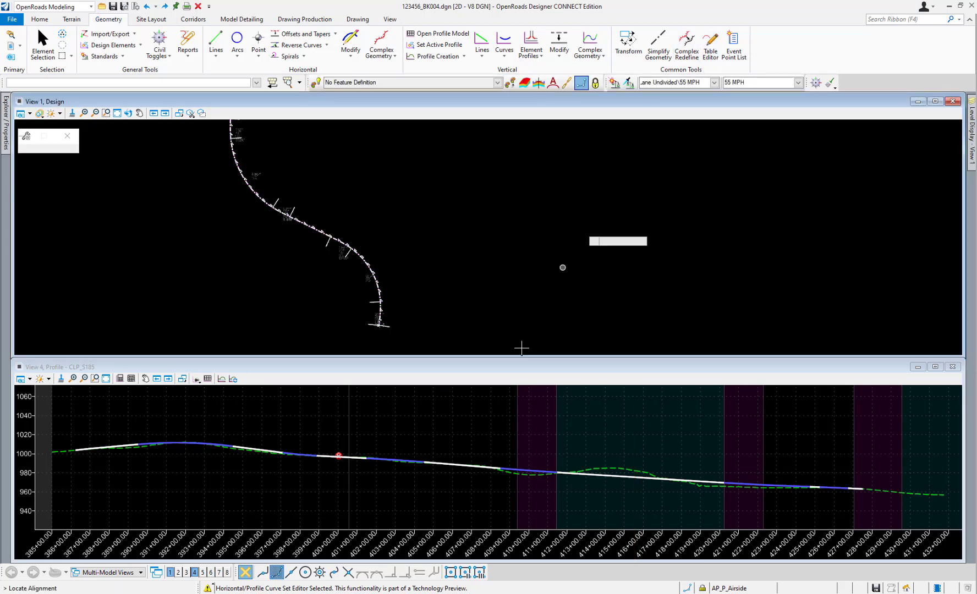
pyautogui.click(403, 459)
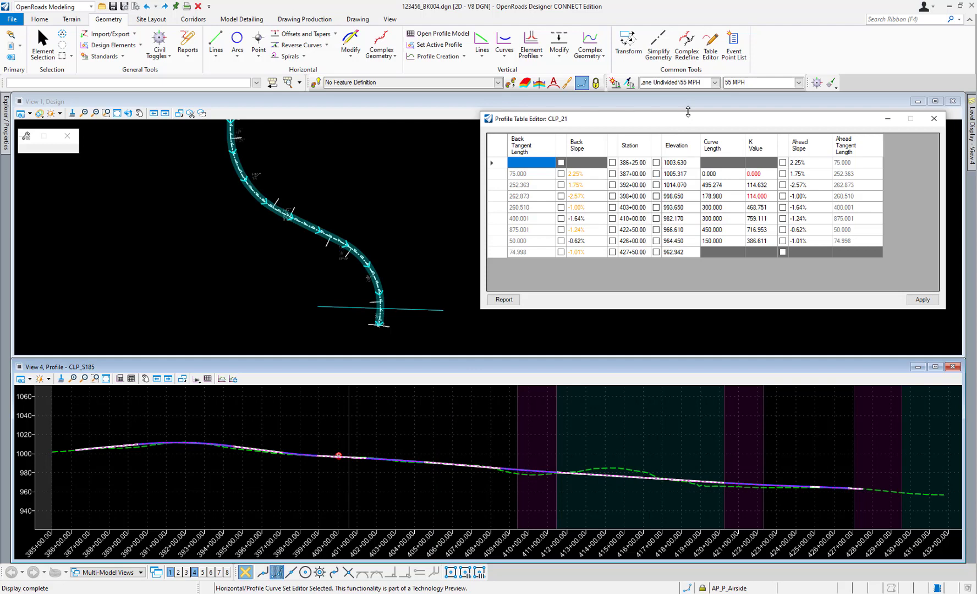
pyautogui.click(631, 186)
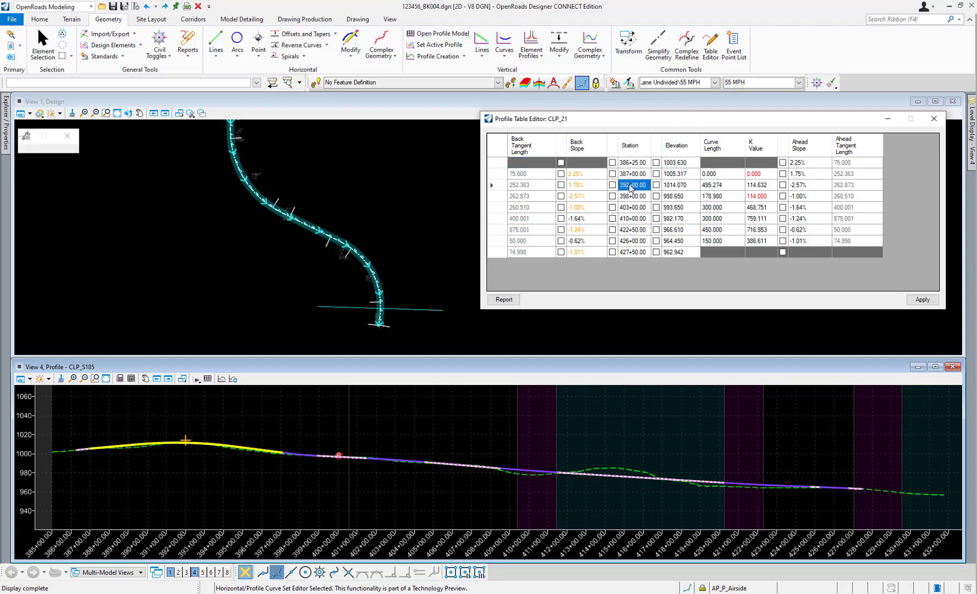
pyautogui.click(638, 197)
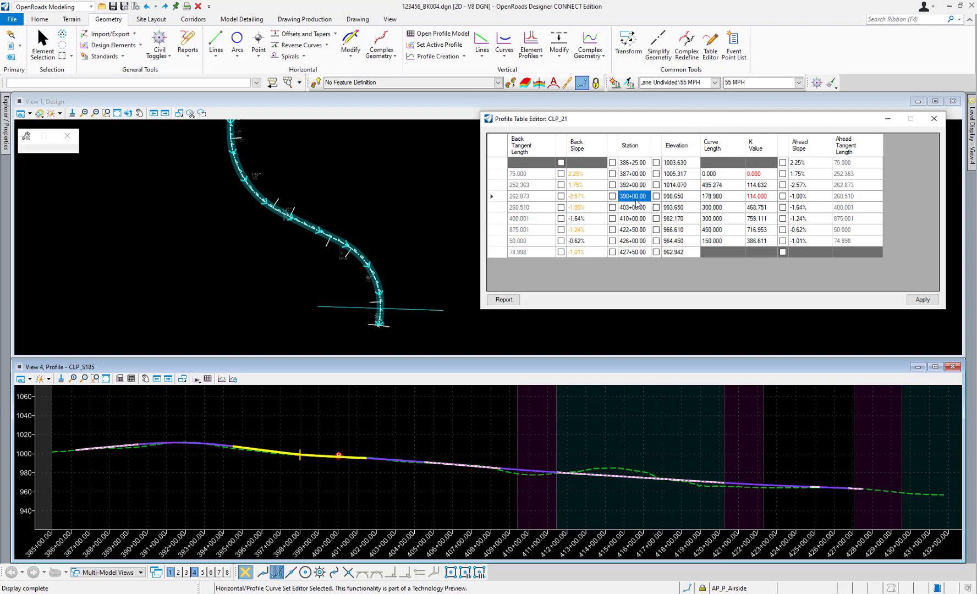
pyautogui.click(636, 208)
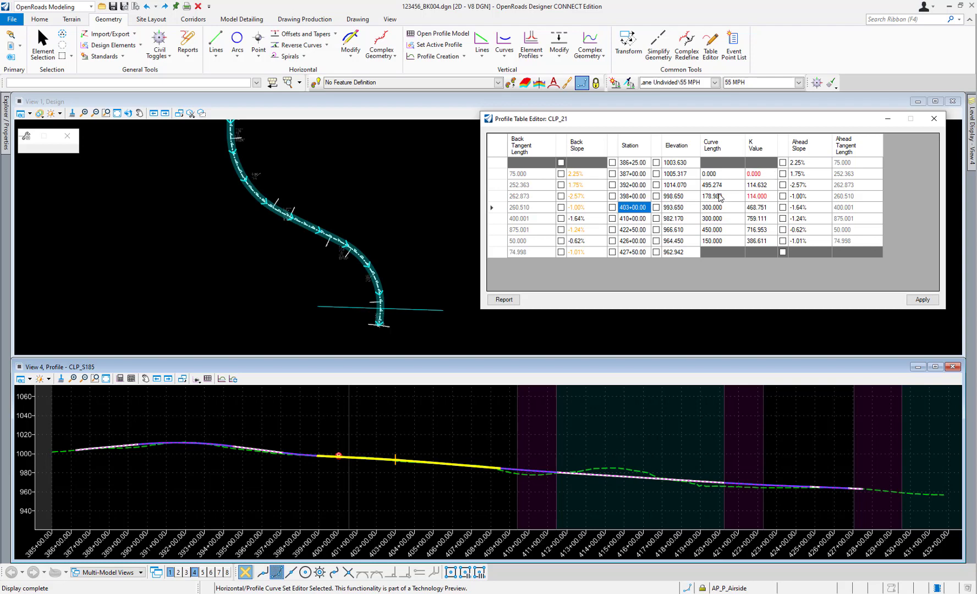
# Set the K value in the station 398+00.00 row to 115.
pyautogui.moveTo(763, 196)
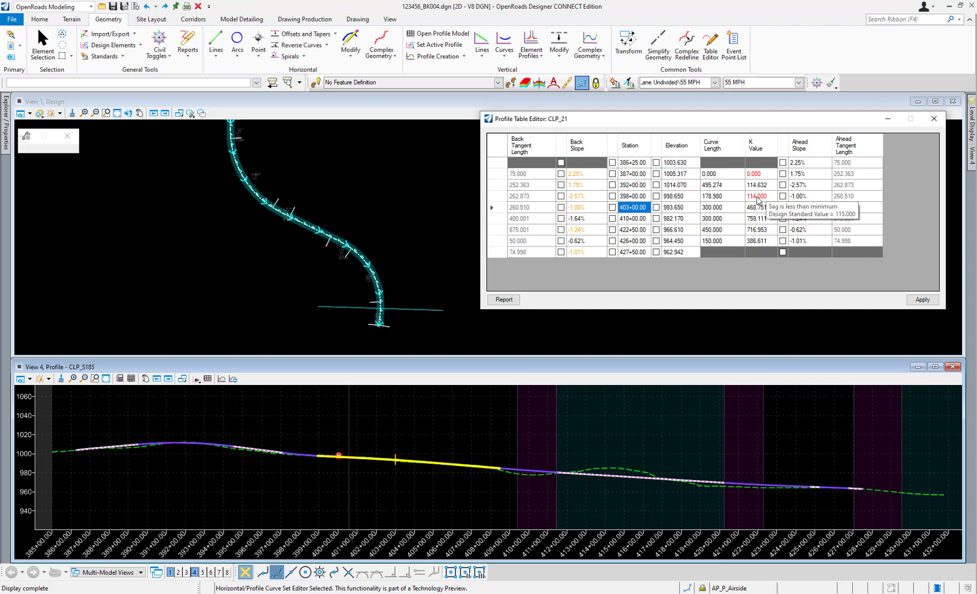
pyautogui.click(758, 198)
pyautogui.click(763, 198)
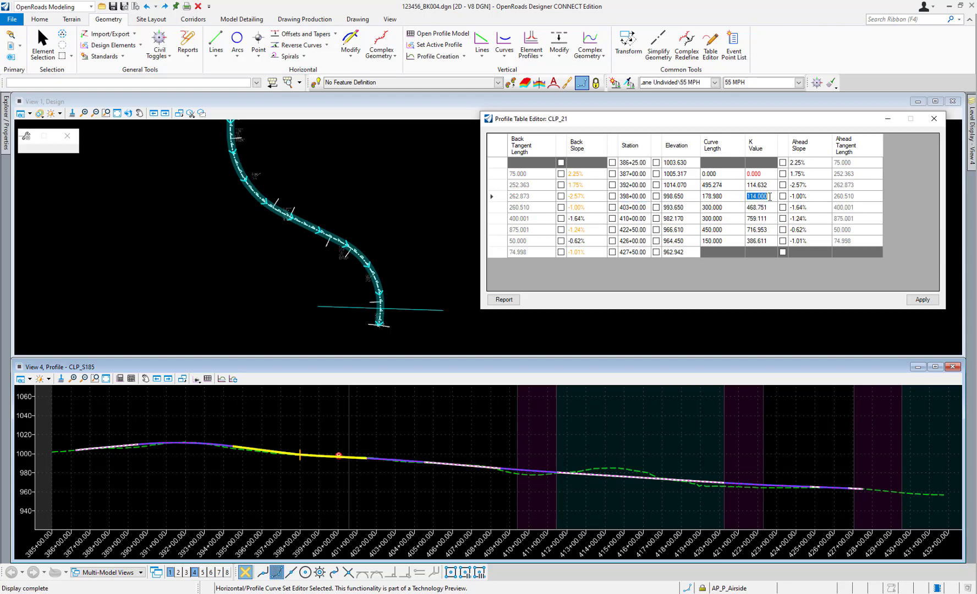
pyautogui.write('115')
pyautogui.click(761, 209)
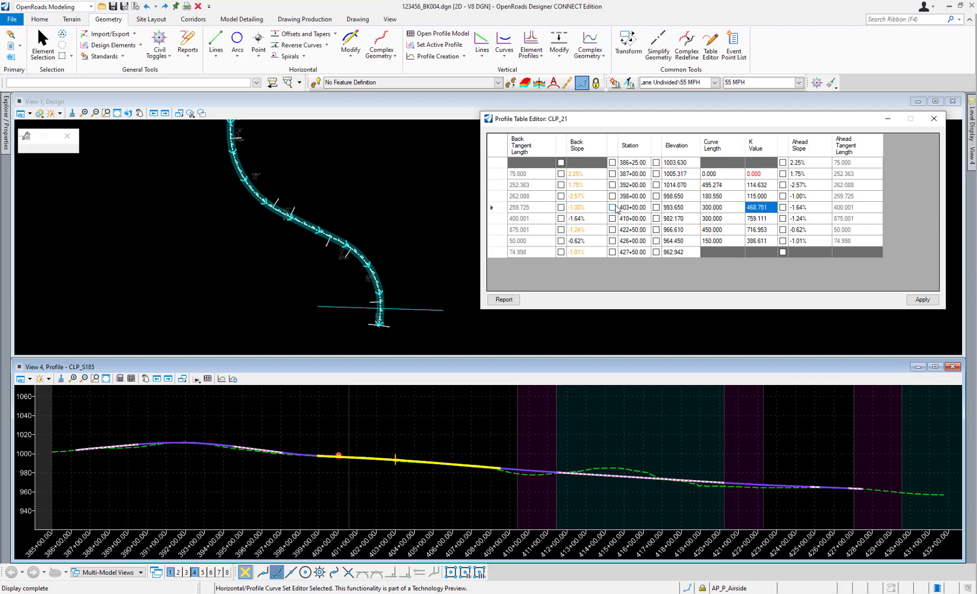
# Check the flagged back slope in the station 387+00.00 row and set it to 2.00%.
pyautogui.moveTo(582, 197)
pyautogui.click(587, 176)
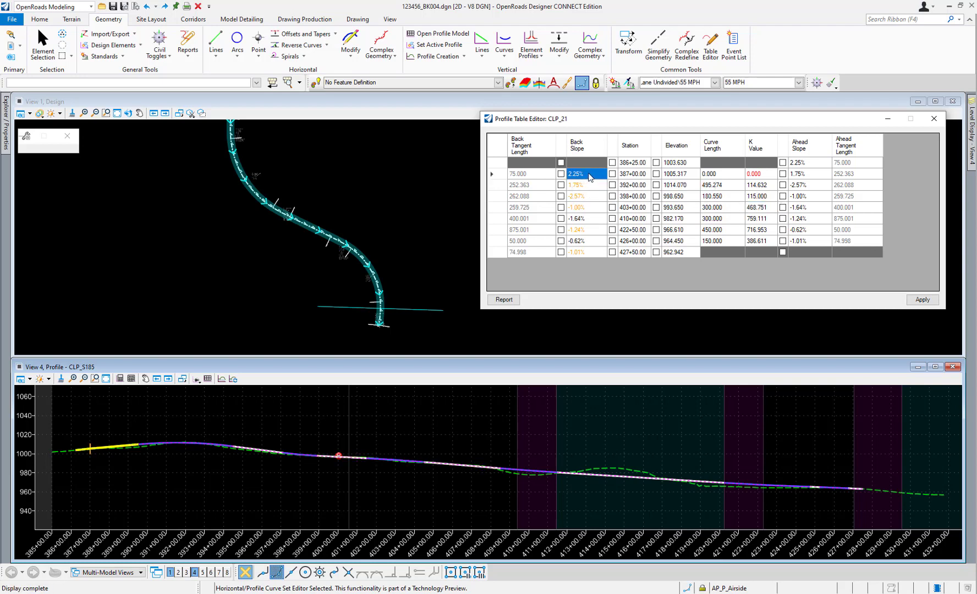
pyautogui.click(577, 173)
pyautogui.click(574, 174)
pyautogui.write('00')
pyautogui.click(591, 184)
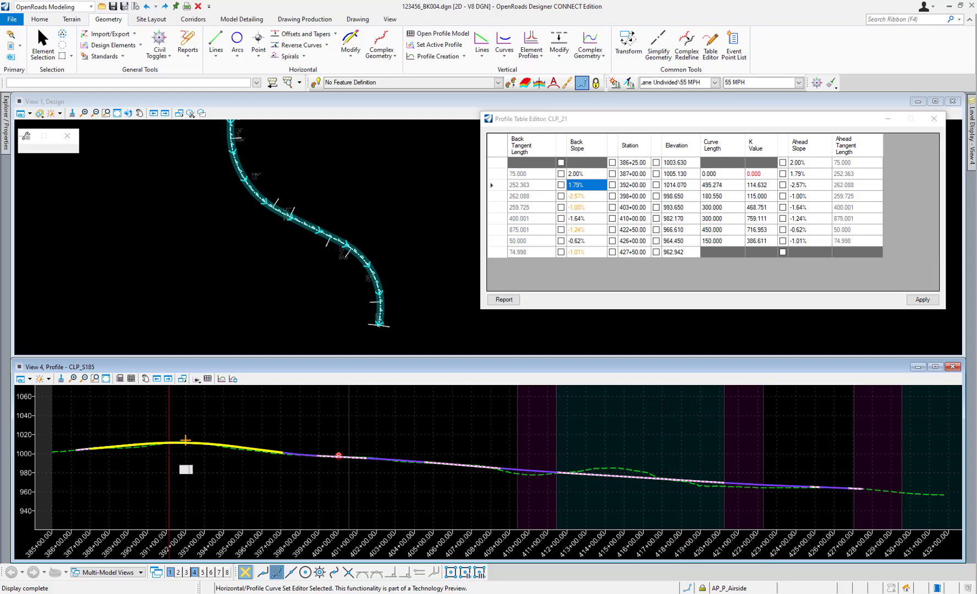
# Set the vertical curve length in the station 392+00.00 row to 700.
pyautogui.scroll(5, 91, 449)
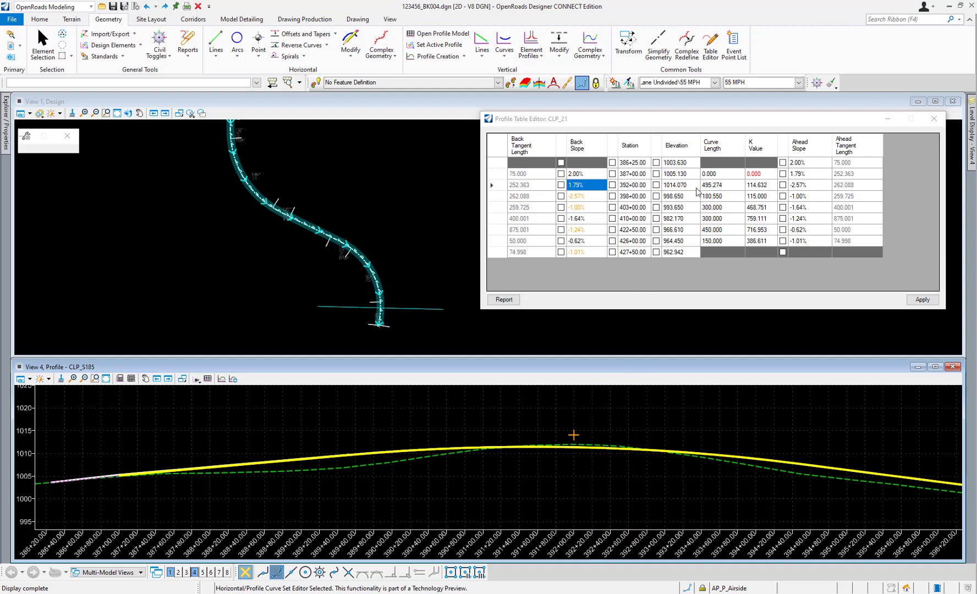
pyautogui.click(717, 187)
pyautogui.click(723, 186)
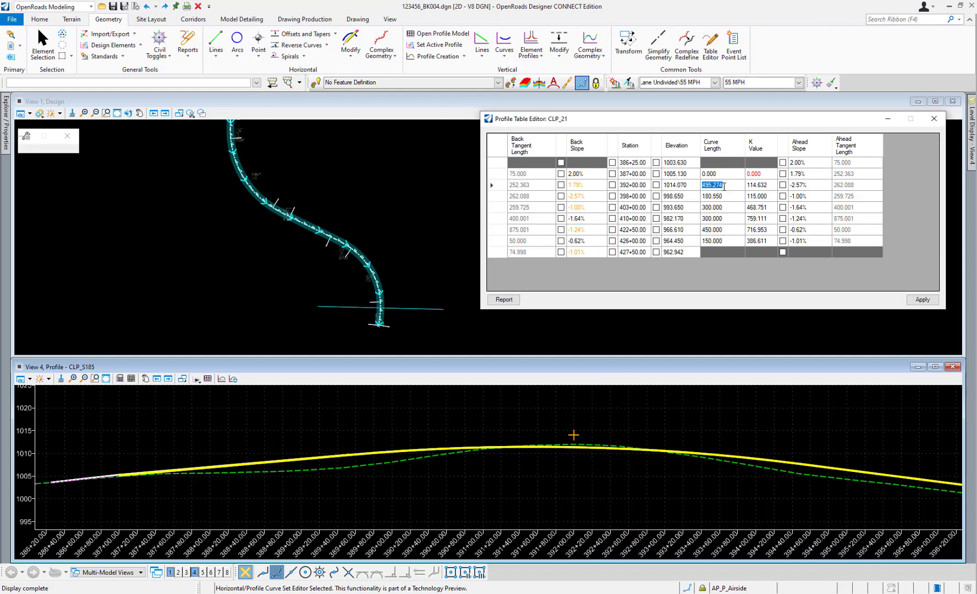
pyautogui.write('700')
pyautogui.press('Tab')
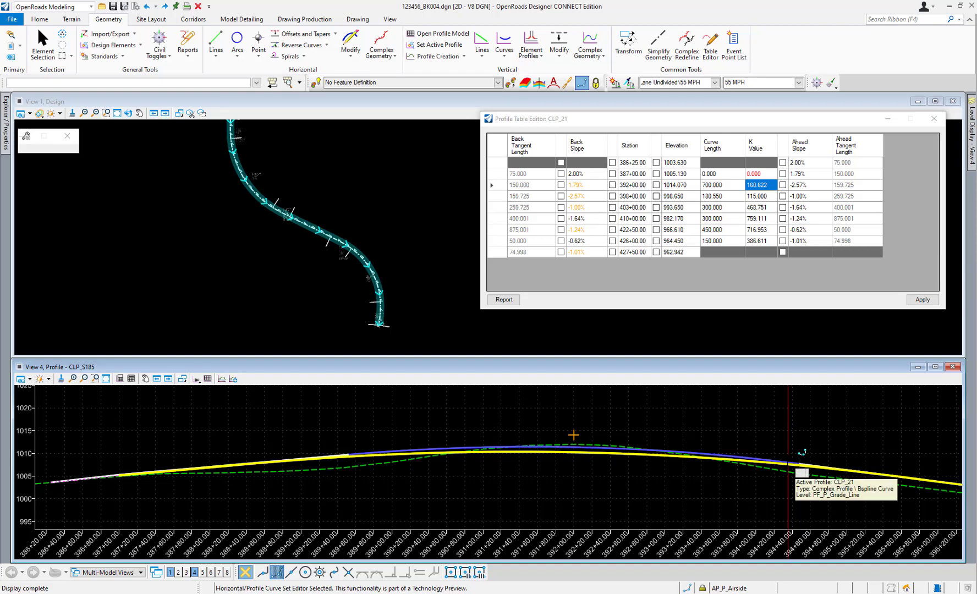
# Set the vertical curve length in the station 398+00.00 row to 200.
pyautogui.click(721, 197)
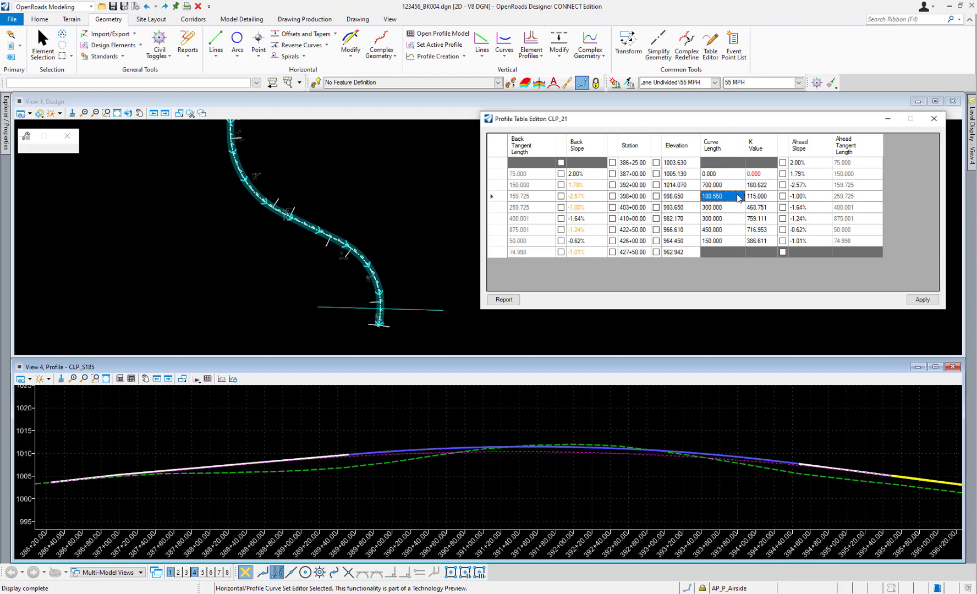
pyautogui.click(724, 198)
pyautogui.write('200')
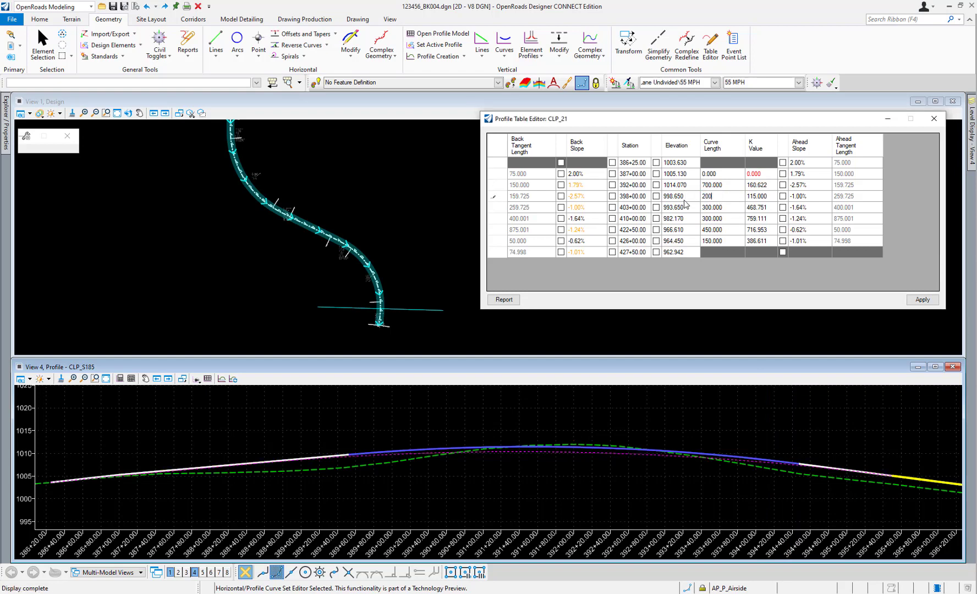
pyautogui.click(732, 209)
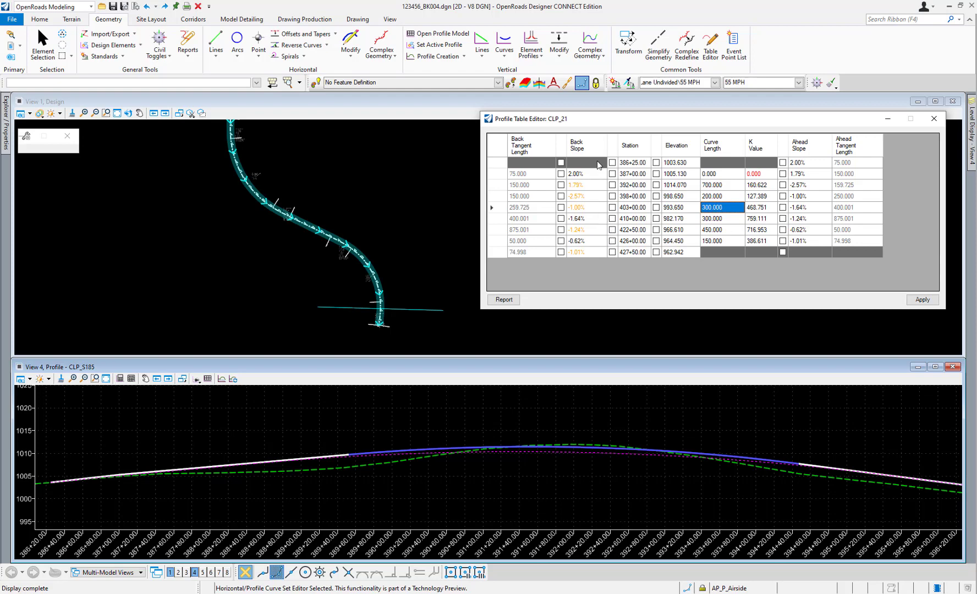
# Set the back slope in the station 392+00.00 row to 1.80%.
pyautogui.moveTo(581, 188)
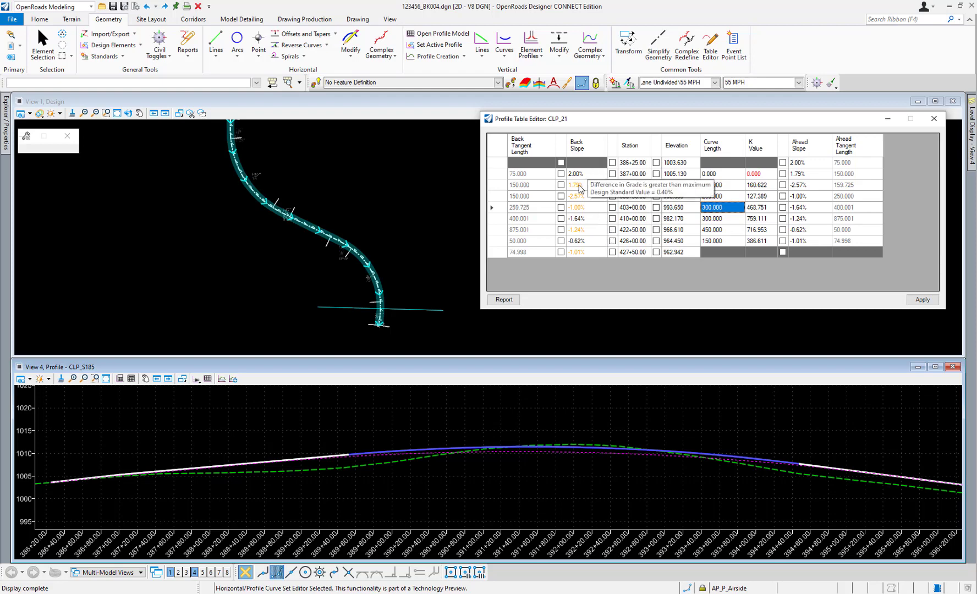
pyautogui.click(578, 187)
pyautogui.click(579, 186)
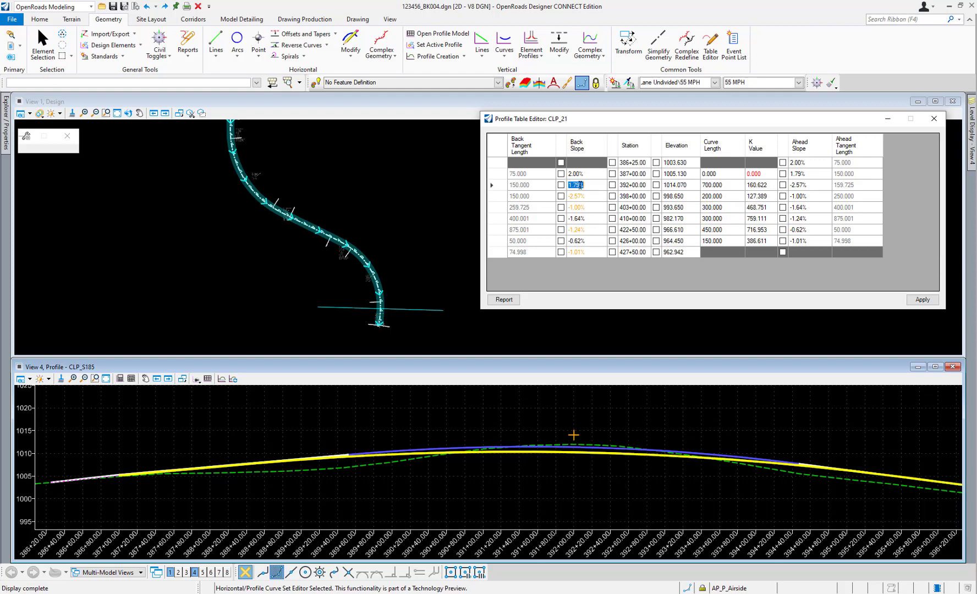
pyautogui.press('BackSpace')
pyautogui.write('8')
pyautogui.click(579, 197)
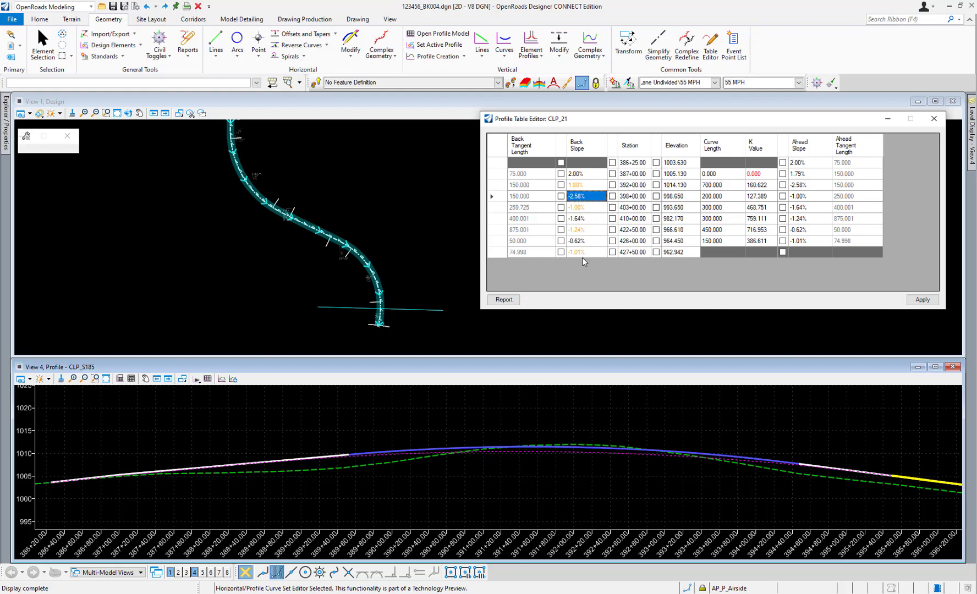
# Set the back slope in the final station 427+50.00 row to -1.00%.
pyautogui.click(581, 253)
pyautogui.click(580, 254)
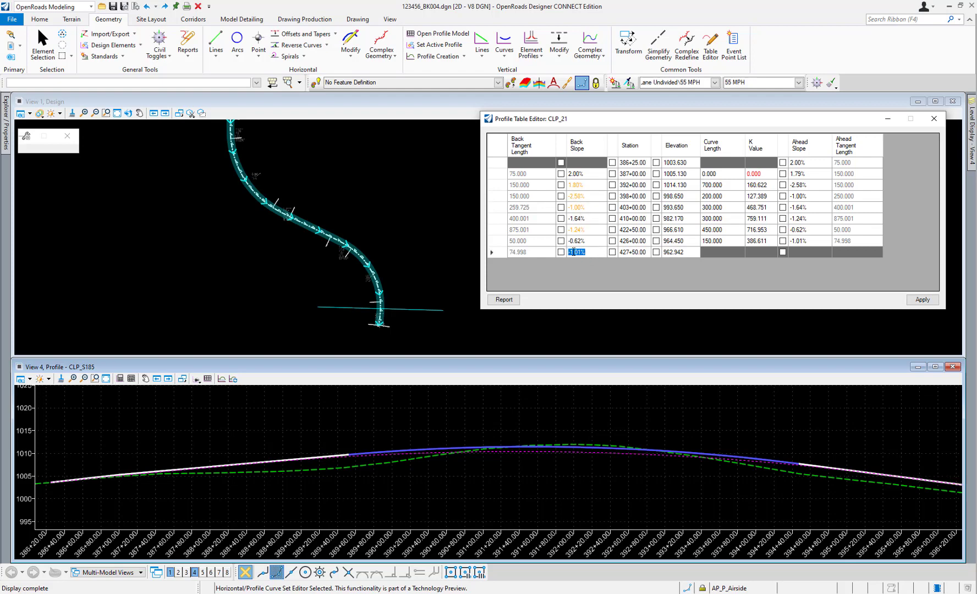
pyautogui.click(576, 254)
pyautogui.press('Up')
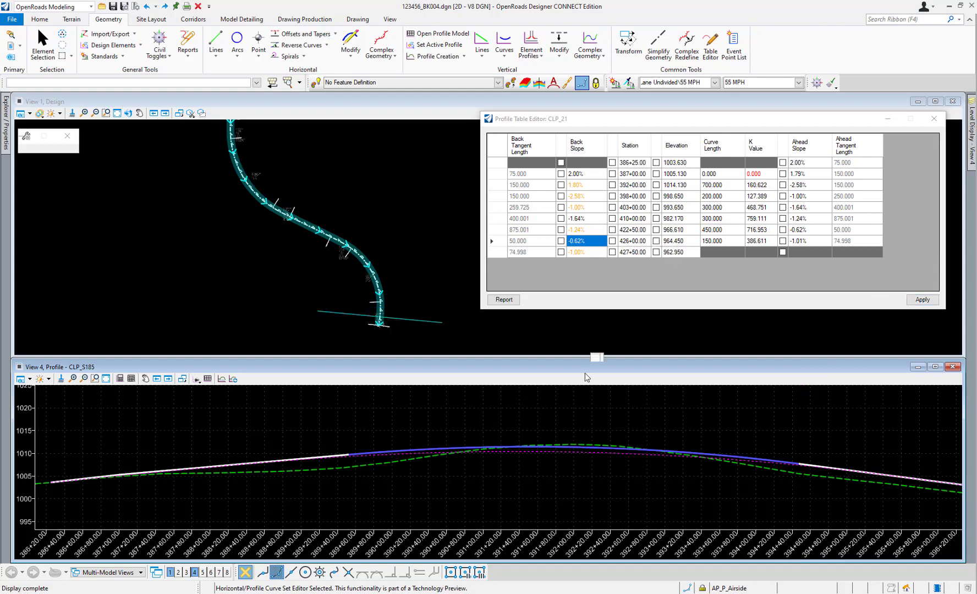
# Highlight the curve lengths in the station 392+00.00 and 398+00.00 rows, and apply the table edits to the profile.
pyautogui.click(724, 187)
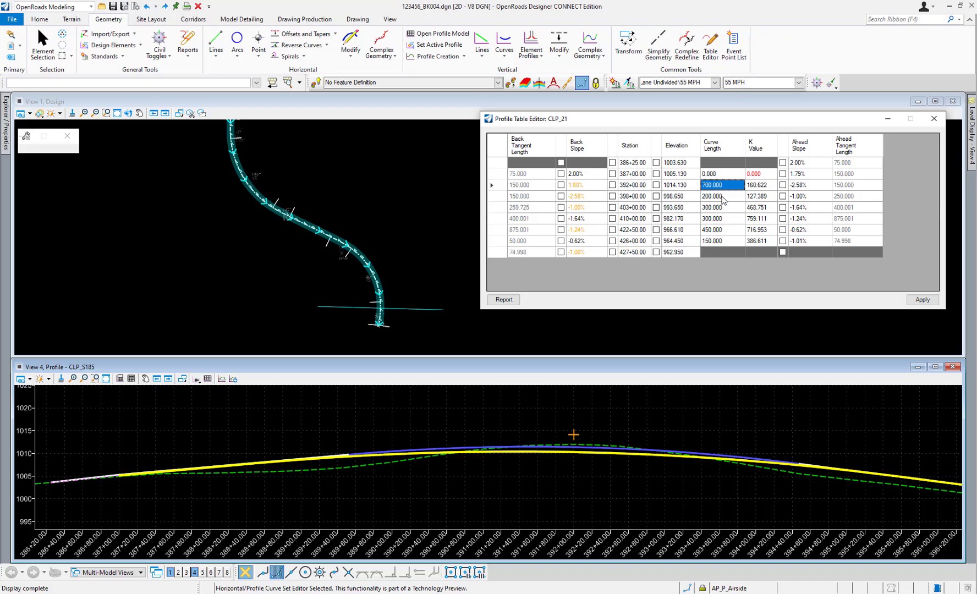
pyautogui.click(723, 197)
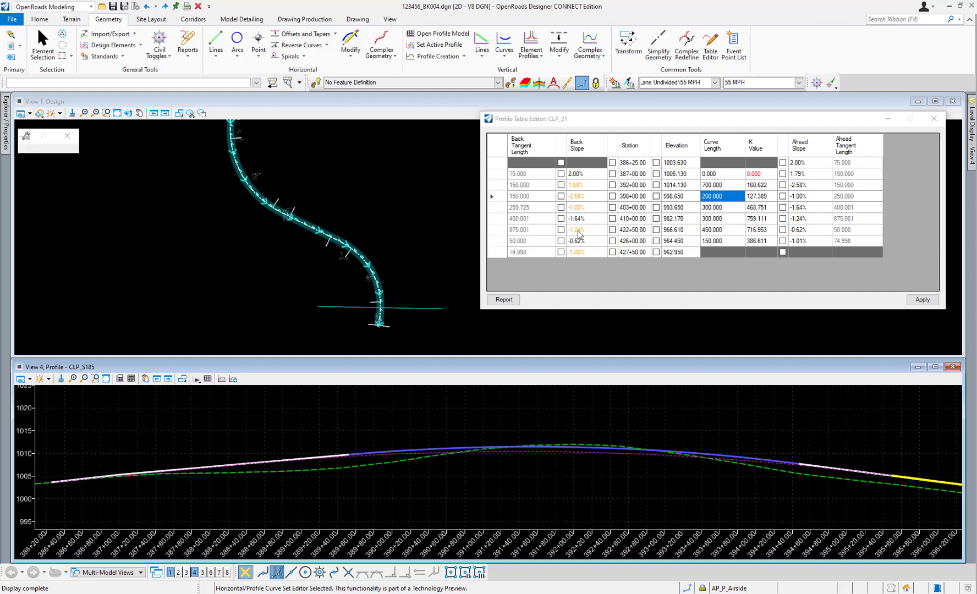
pyautogui.click(923, 300)
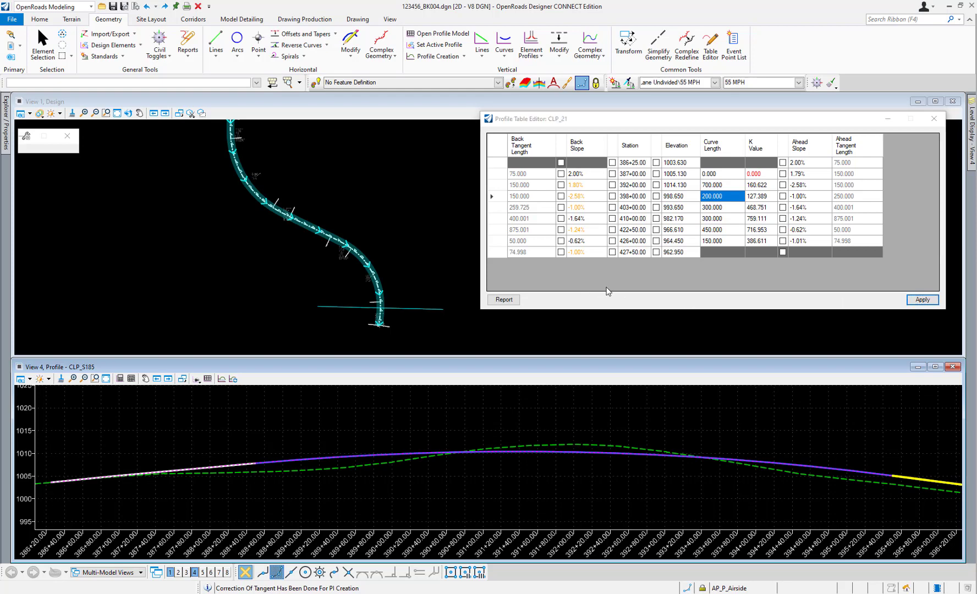
# Generate the profile report, review its linear and parabola elements, and close the report browser.
pyautogui.click(501, 300)
pyautogui.scroll(-5, 406, 266)
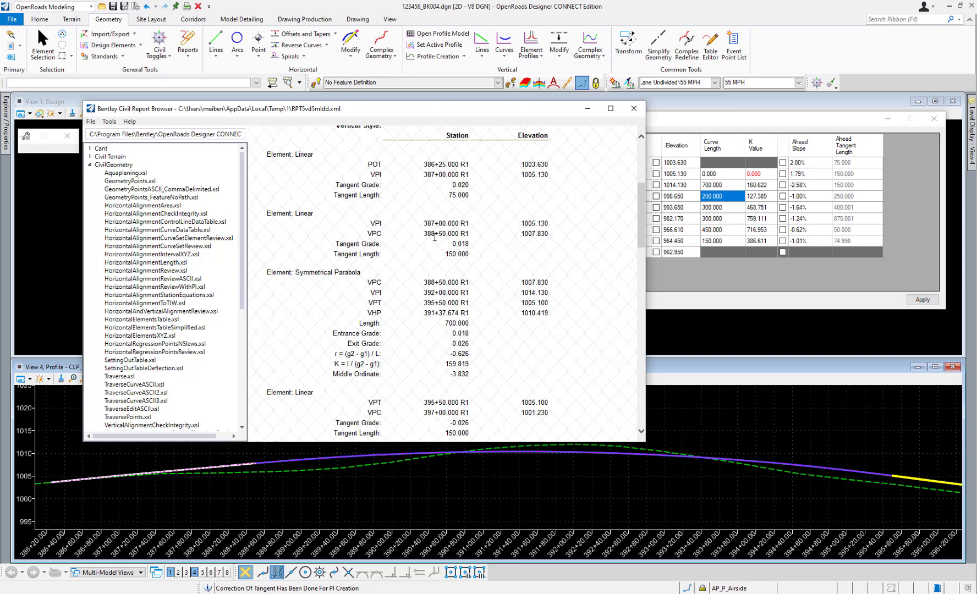
pyautogui.scroll(-6, 484, 209)
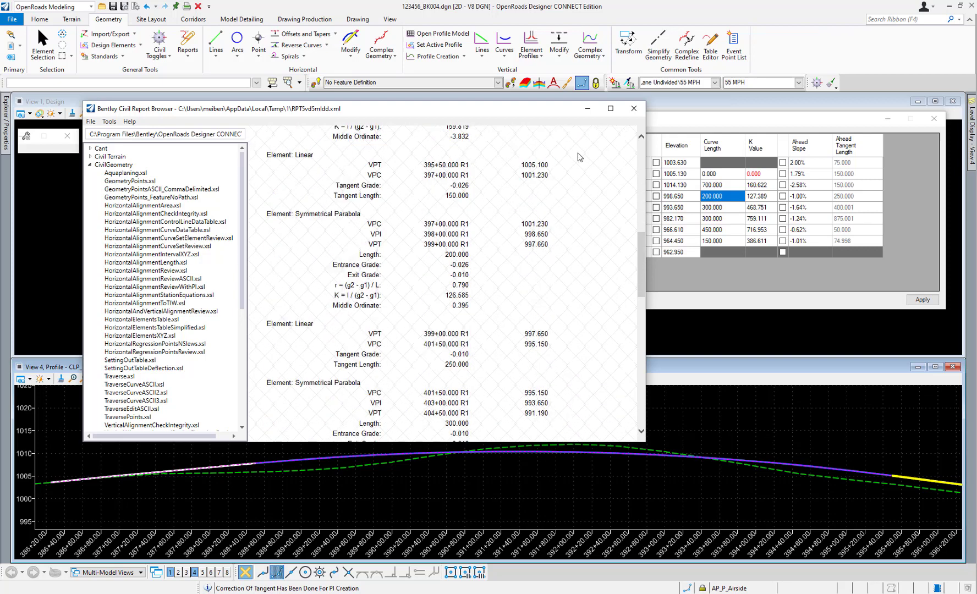
pyautogui.click(633, 108)
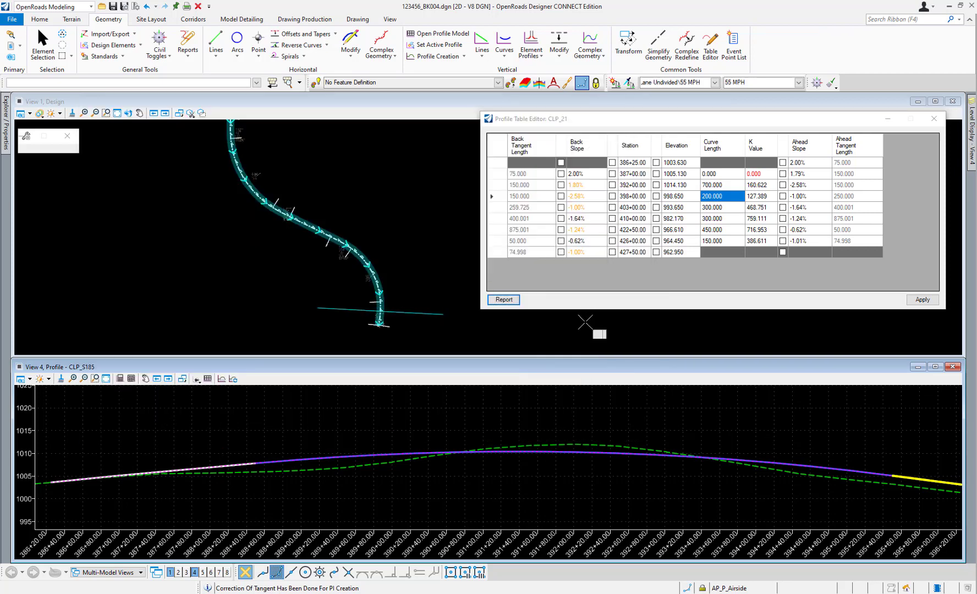